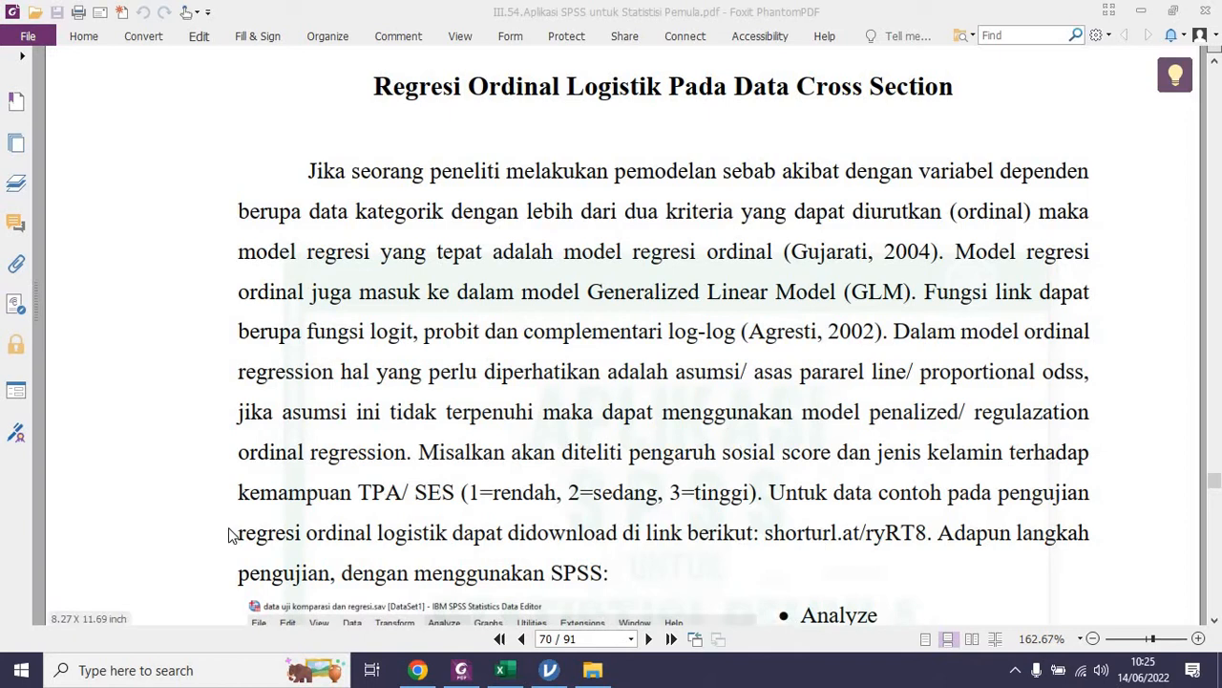
Step: Switch to jamovi and import the SPSS file "data ordinal dan multinomial" from the spss folder
click(549, 670)
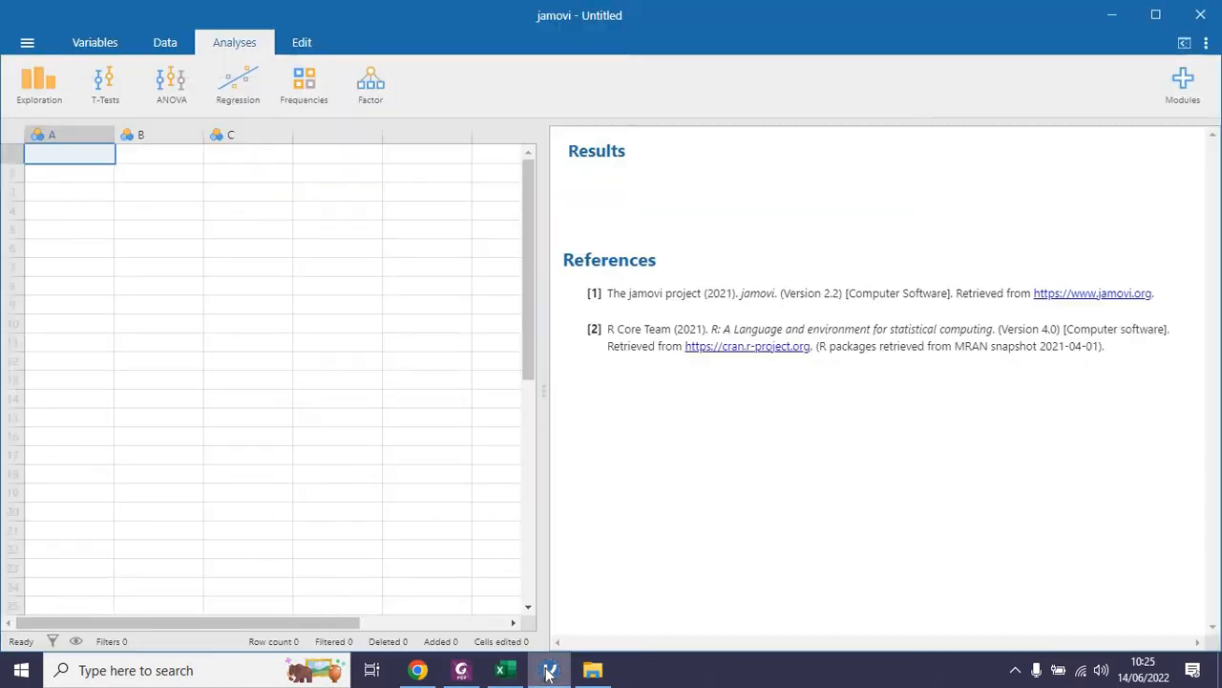
click(36, 49)
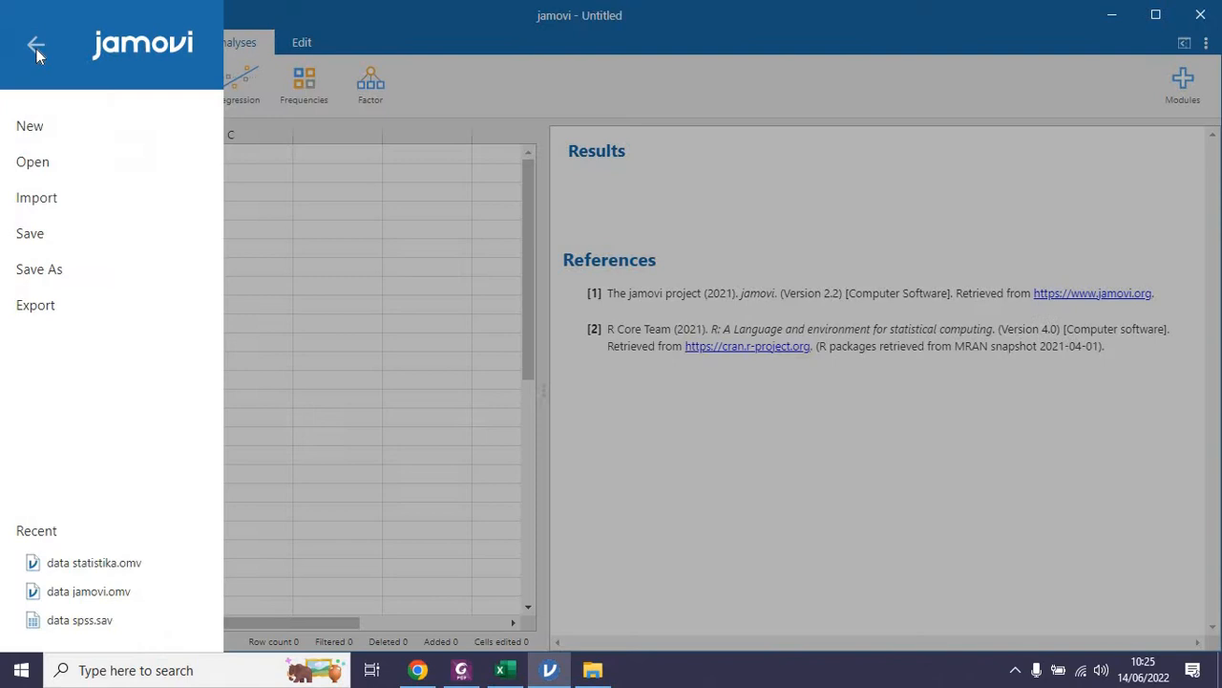
click(68, 205)
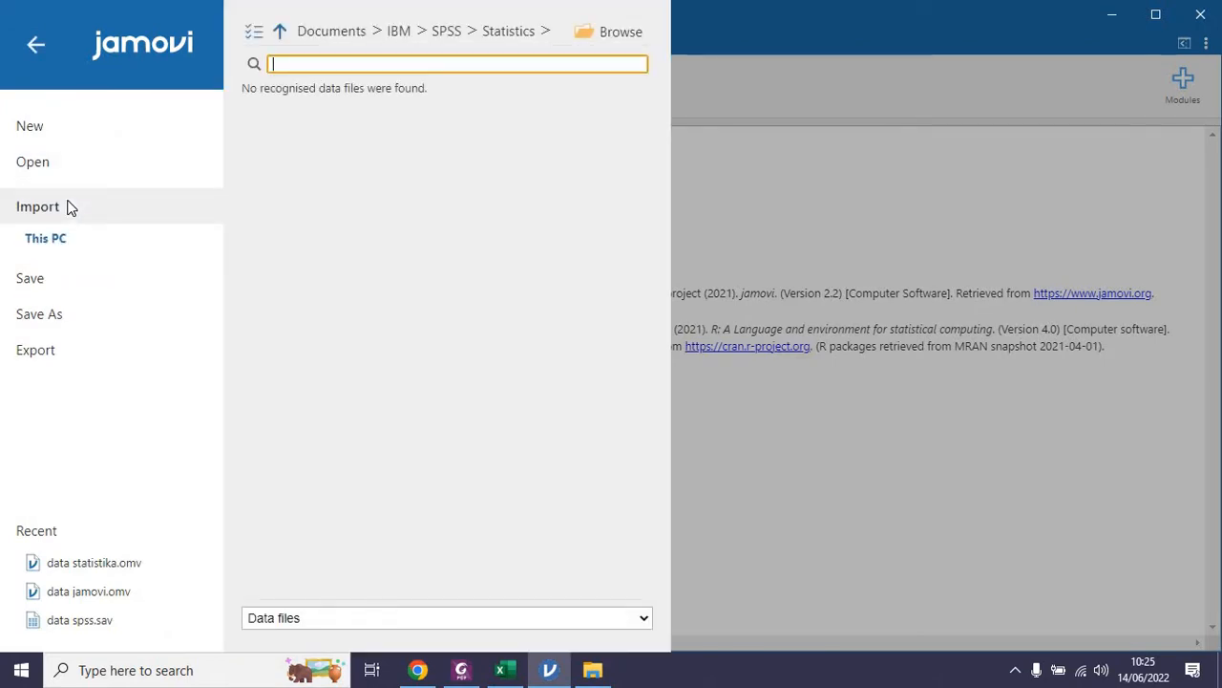
click(589, 40)
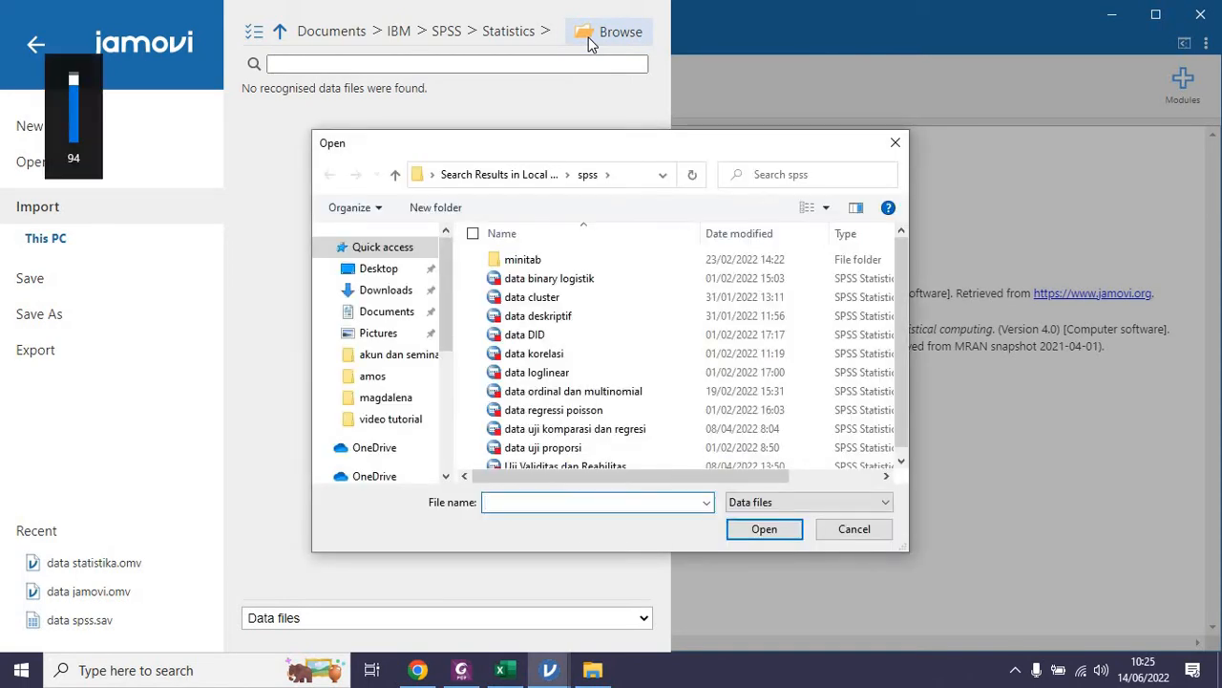
click(592, 393)
click(775, 533)
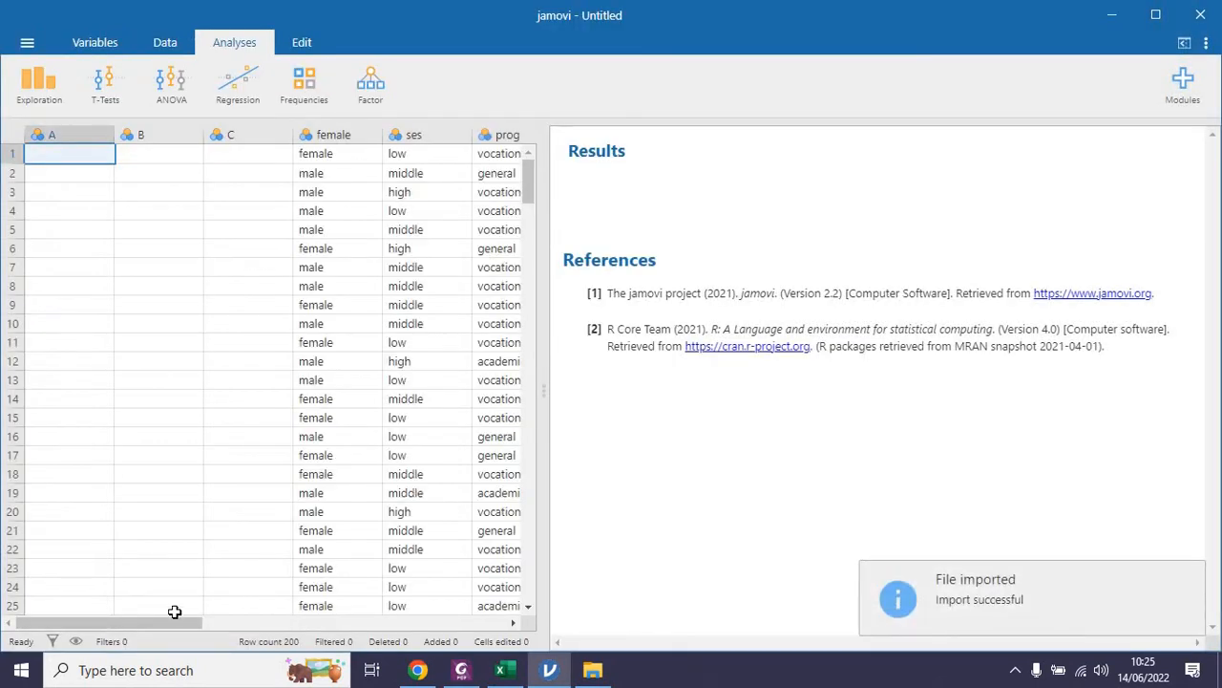
Step: Start an Ordinal Outcomes logistic regression and assign ses as the dependent variable
drag(171, 624, 261, 621)
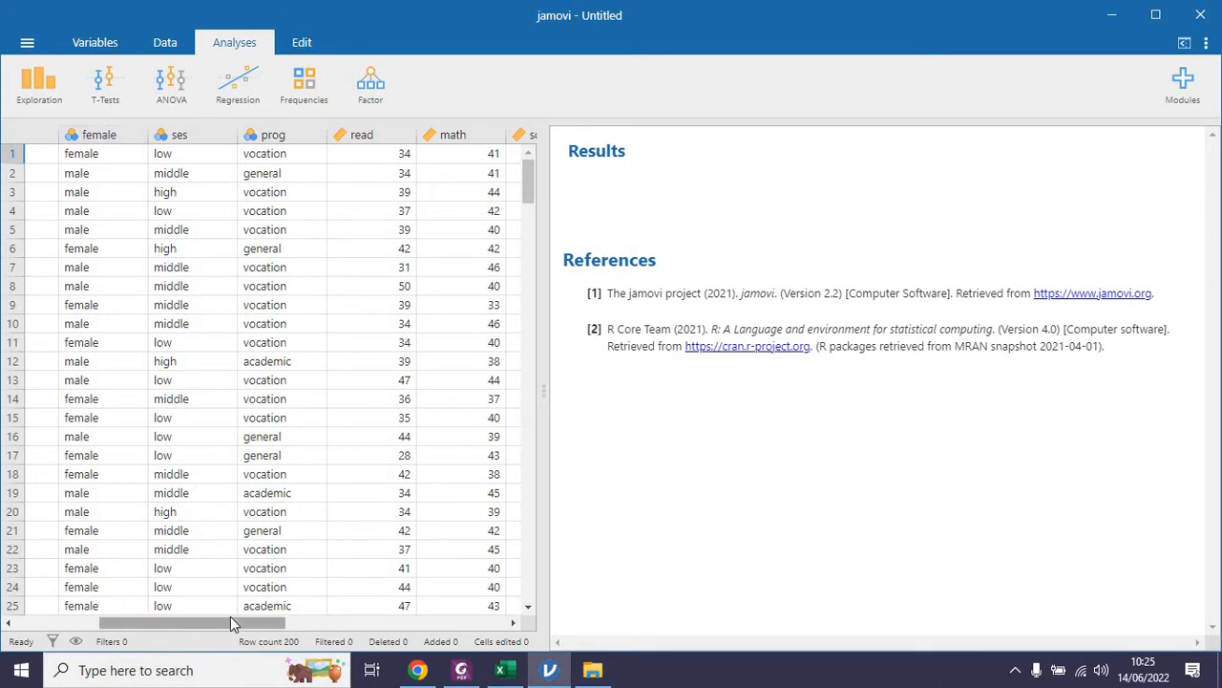
drag(230, 623, 302, 623)
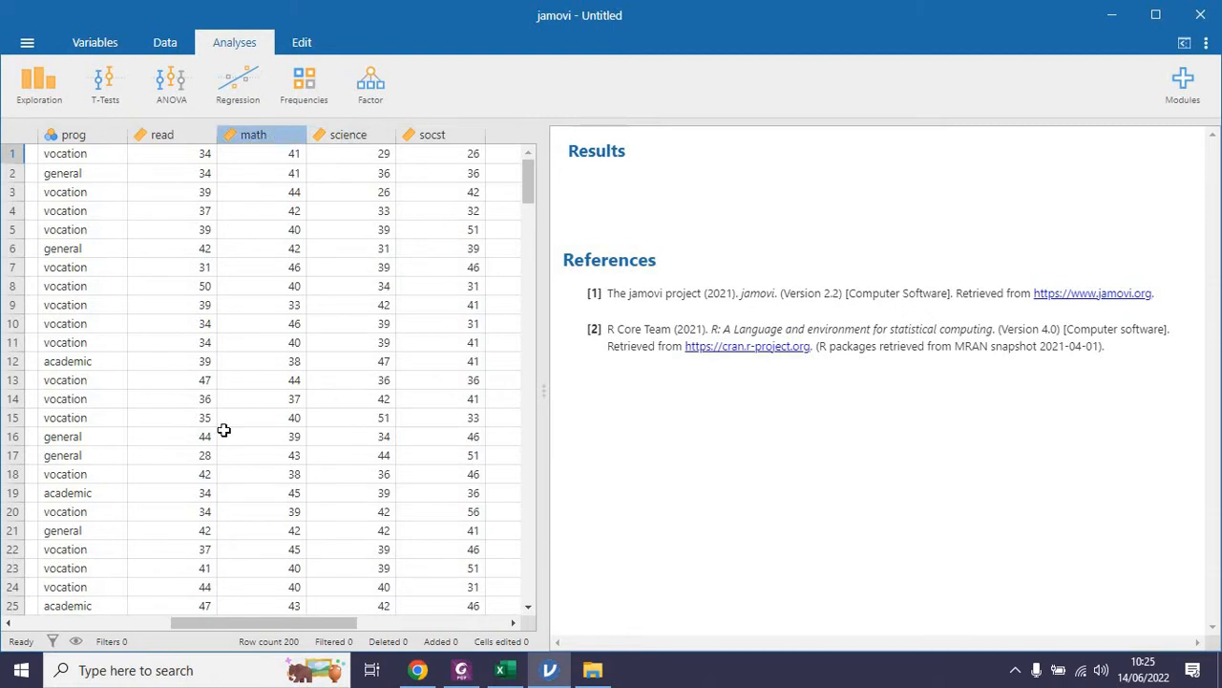
drag(217, 621, 107, 619)
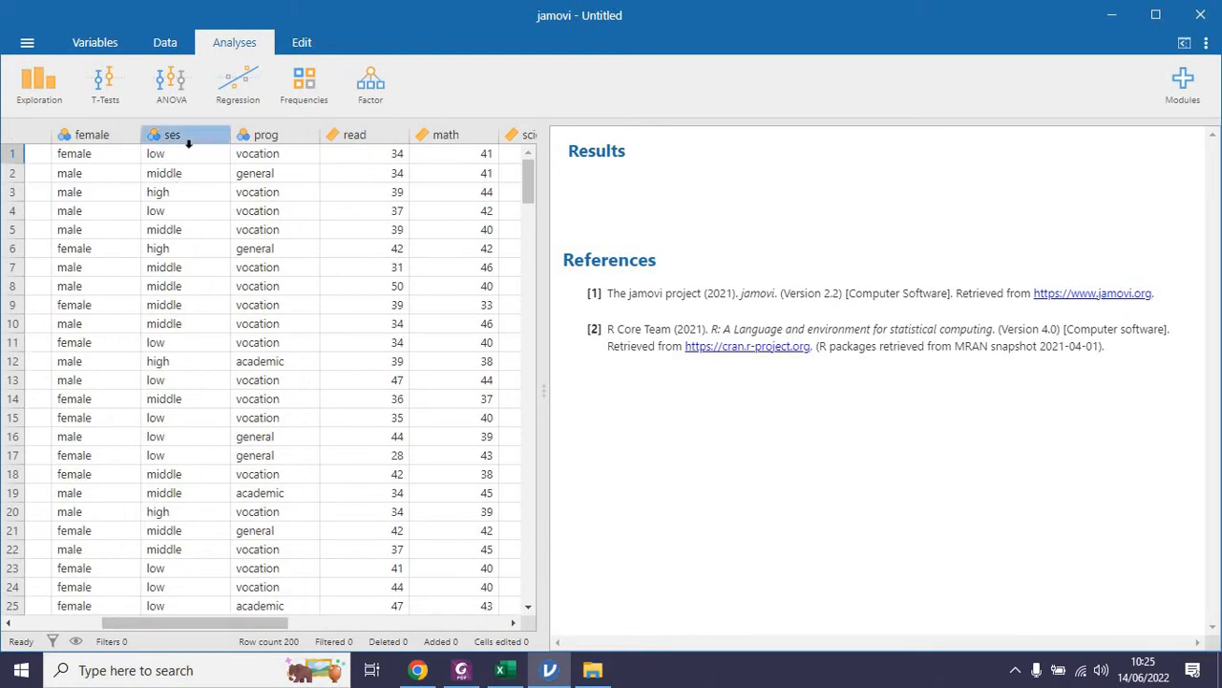
click(248, 91)
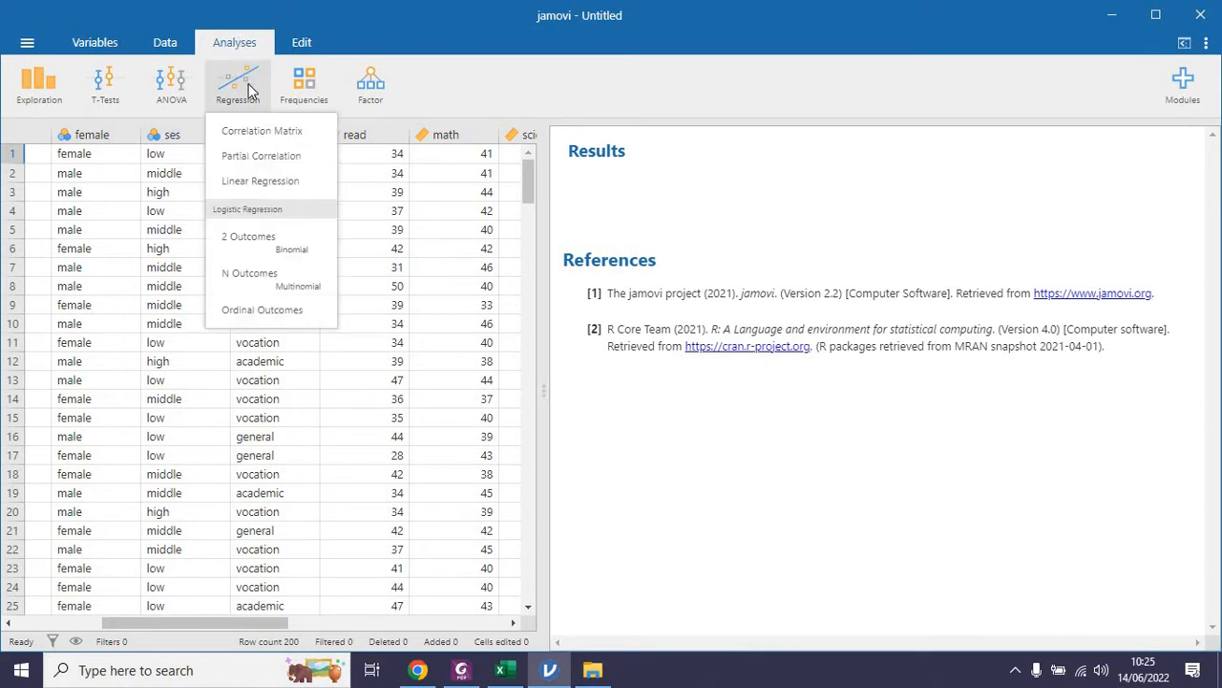
click(245, 318)
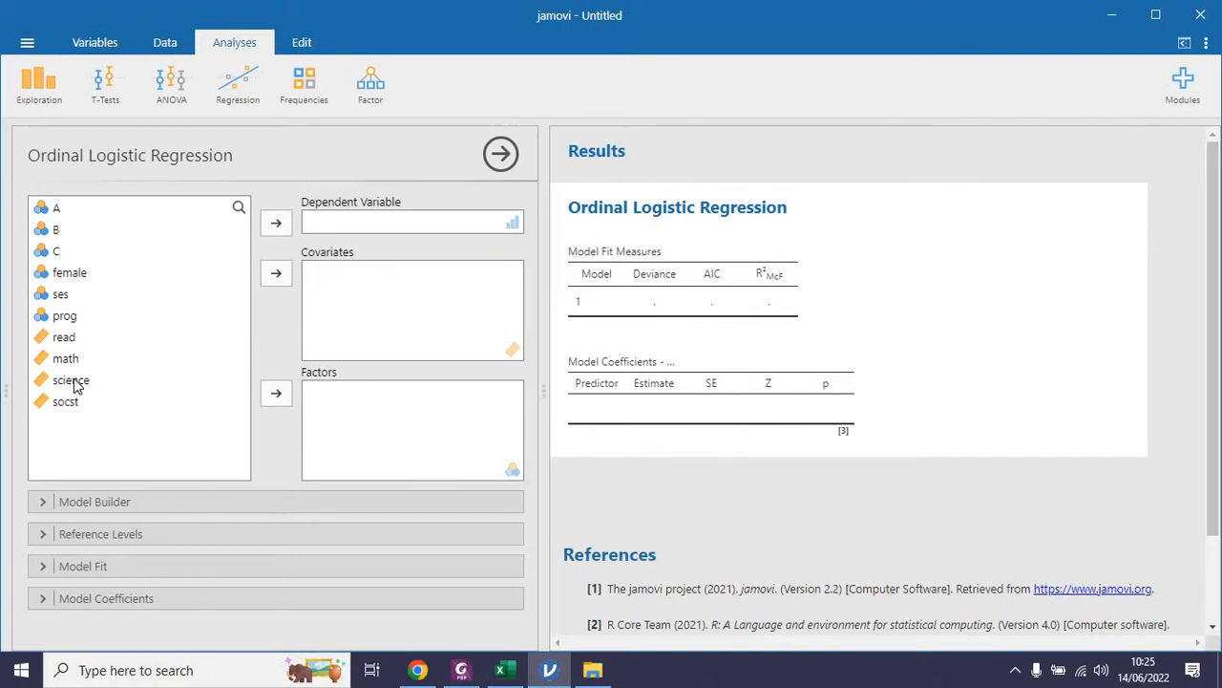
click(64, 295)
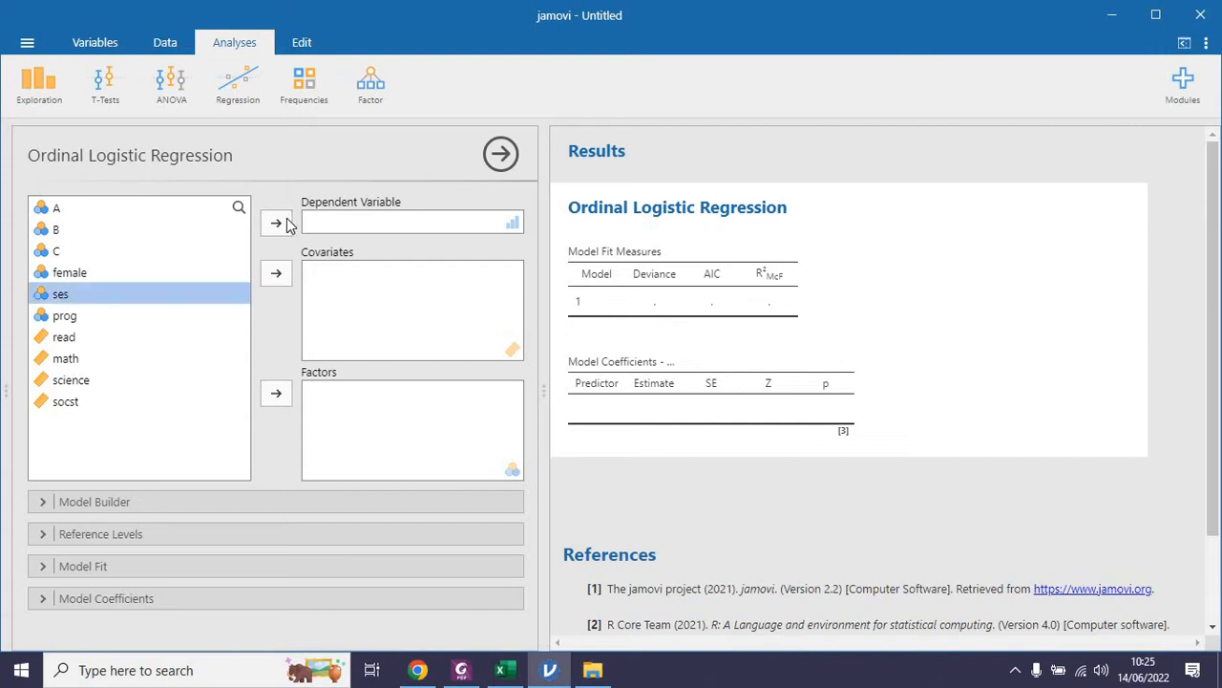
click(276, 223)
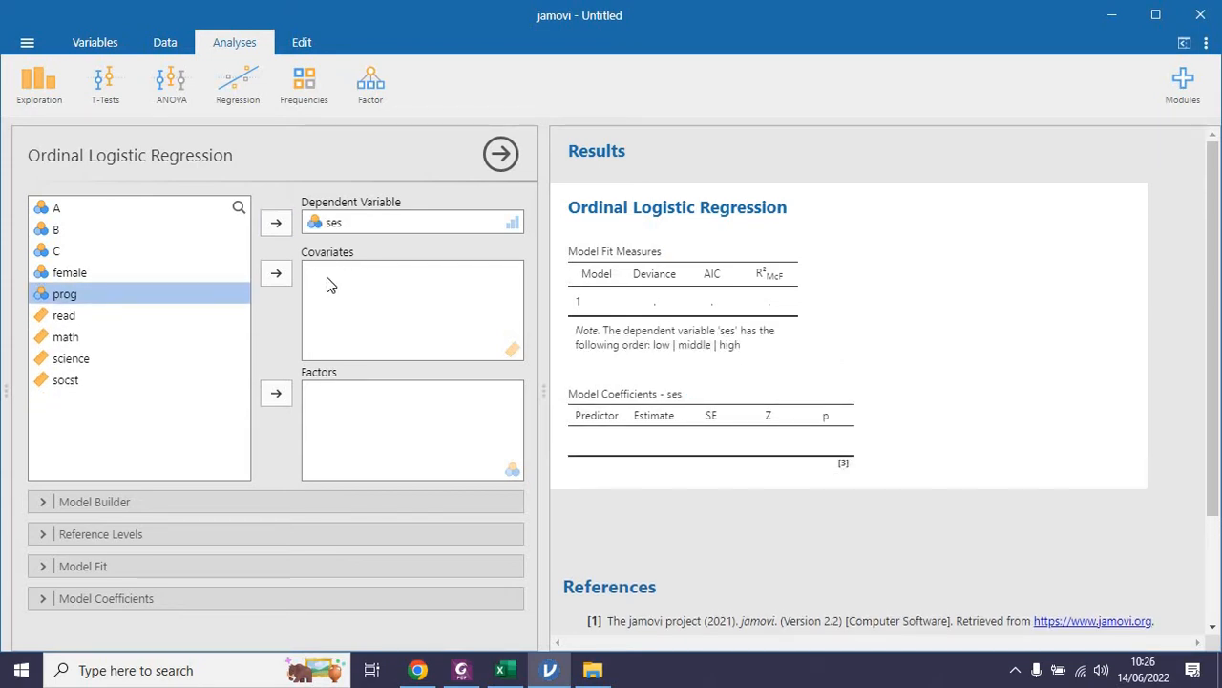
Step: Add socst as a covariate and female as a factor in the ordinal logistic regression
click(53, 384)
click(275, 276)
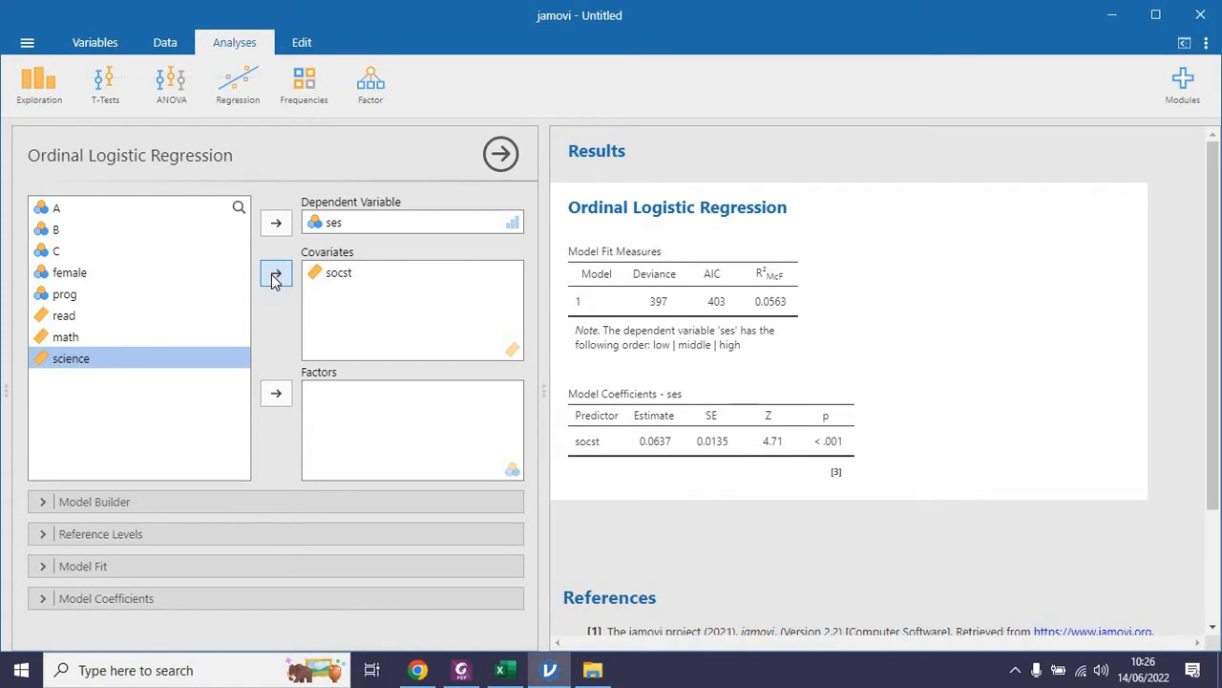
click(77, 277)
click(277, 399)
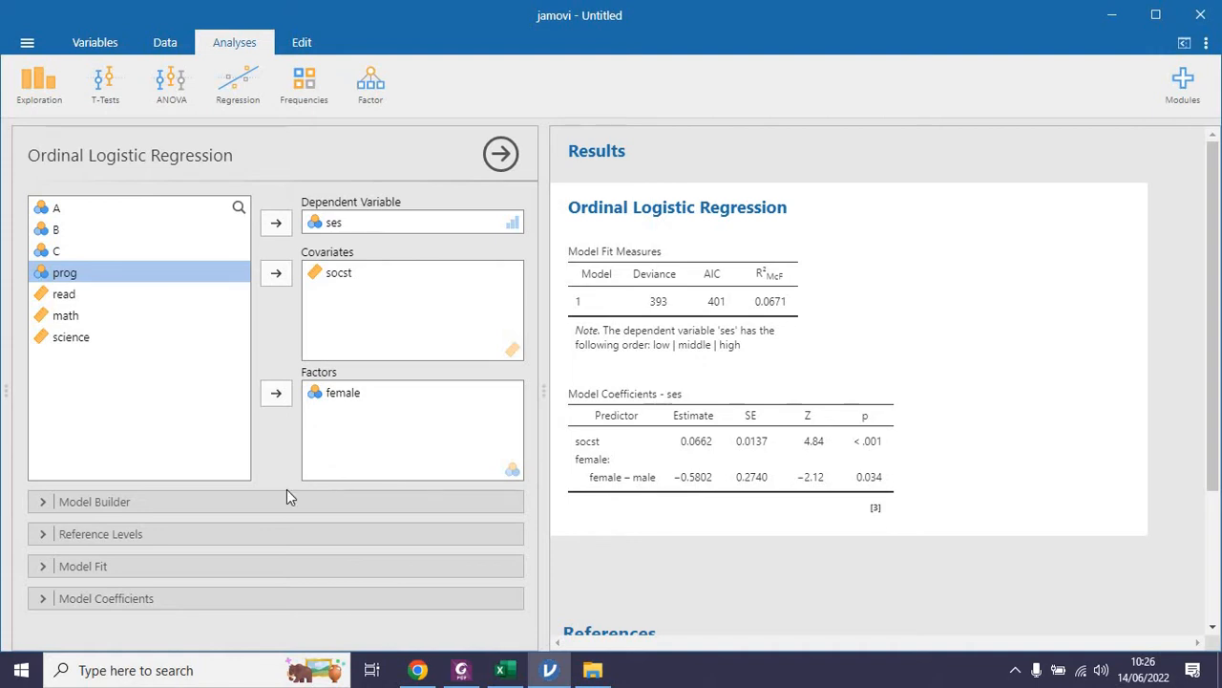
Step: Set the reference level of the female factor to female
click(268, 531)
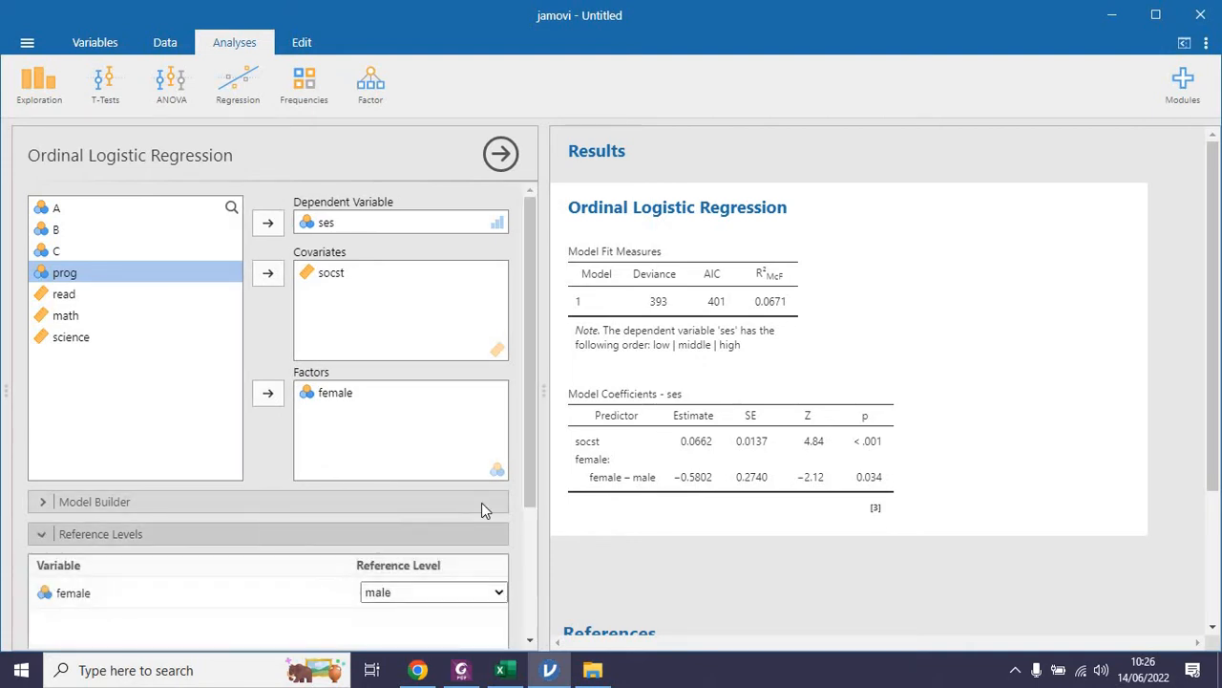
scroll(528, 427, down, 1)
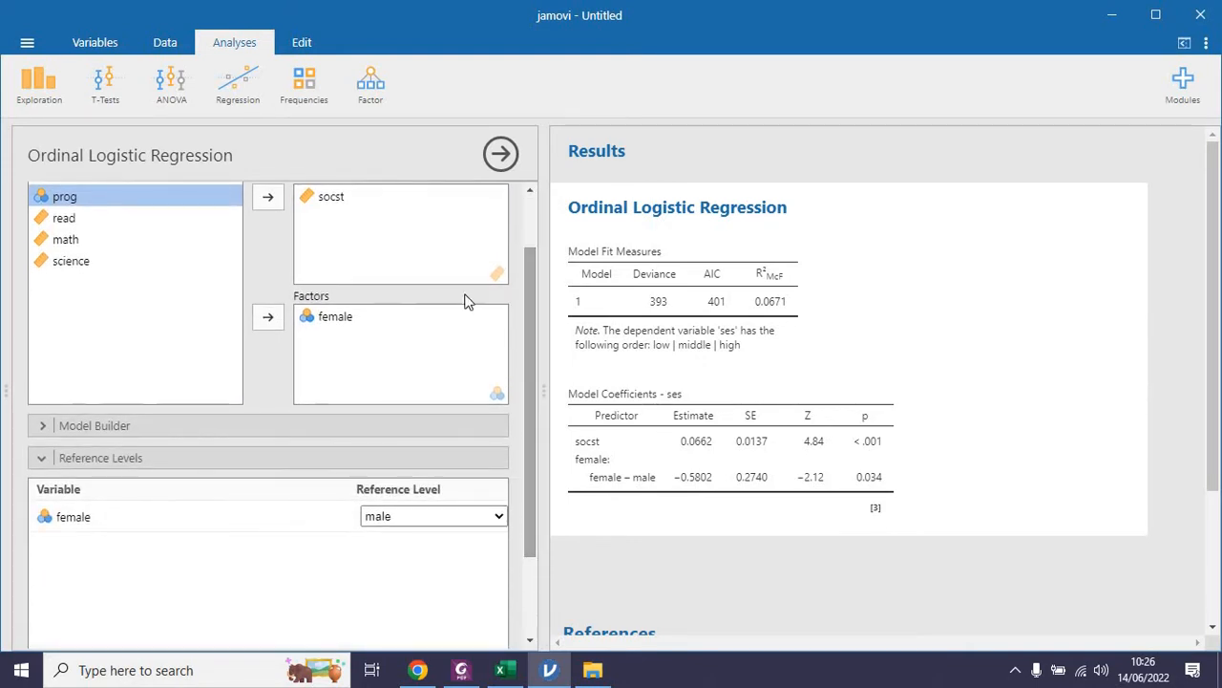
click(424, 522)
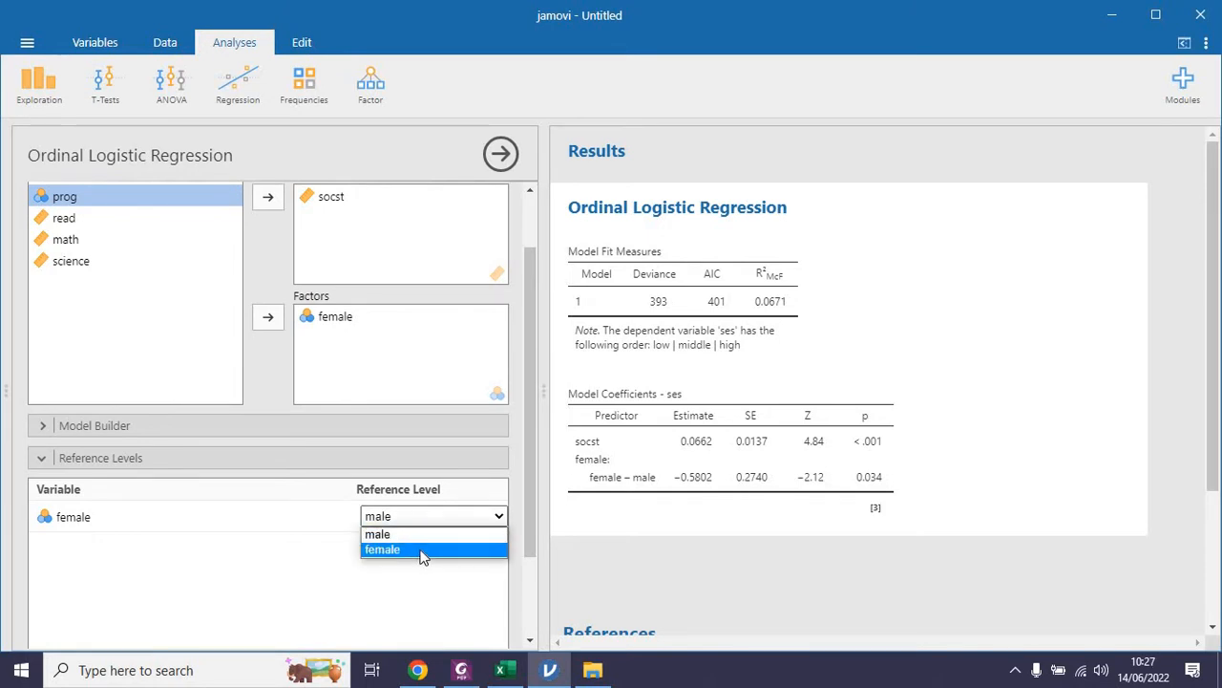
click(423, 551)
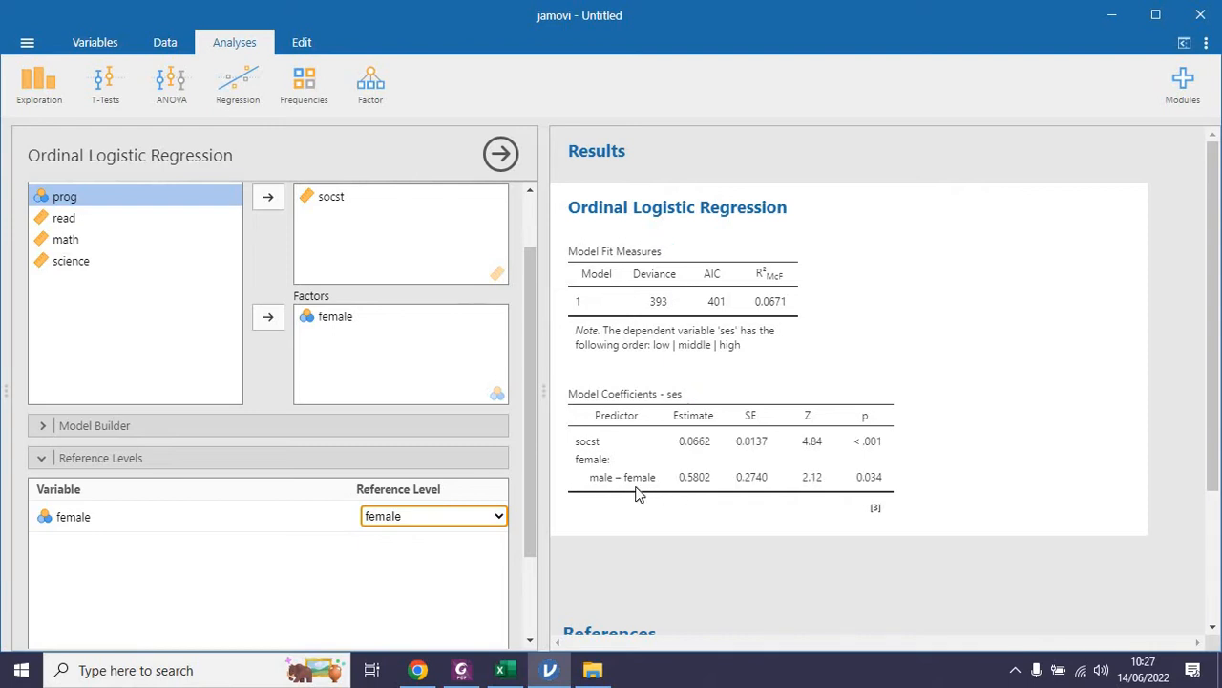
Step: Add the overall model test, BIC and Nagelkerke's R² to the regression's model fit measures
drag(531, 488, 538, 609)
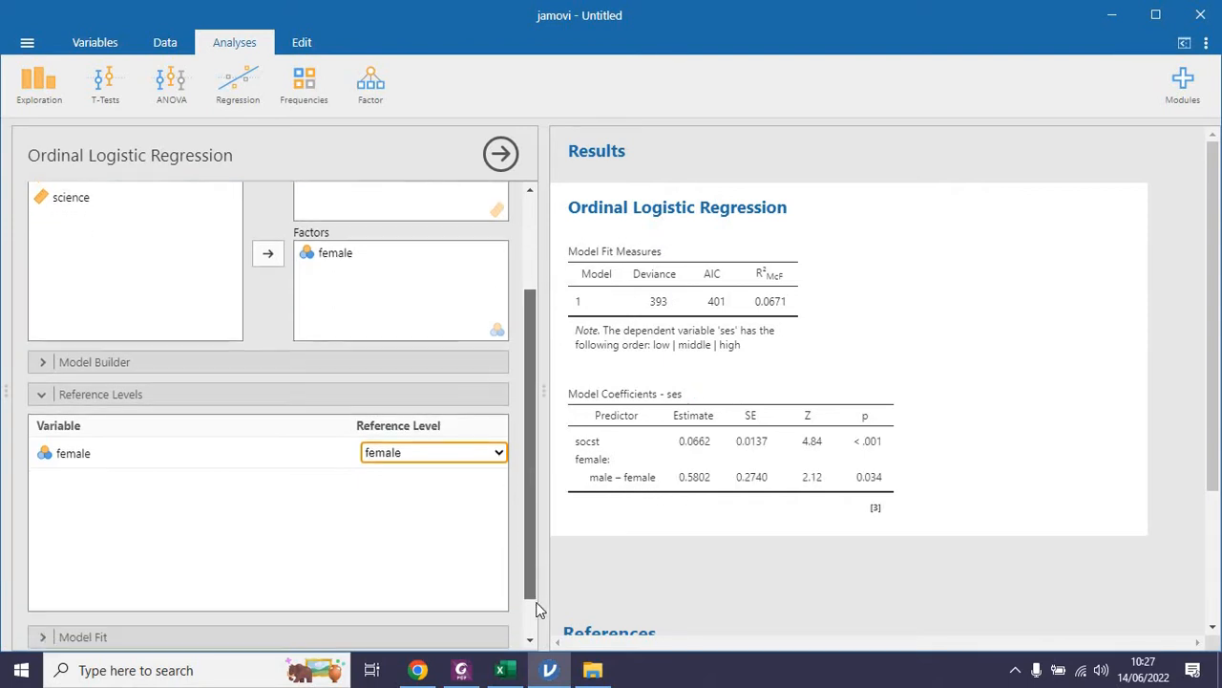
click(433, 590)
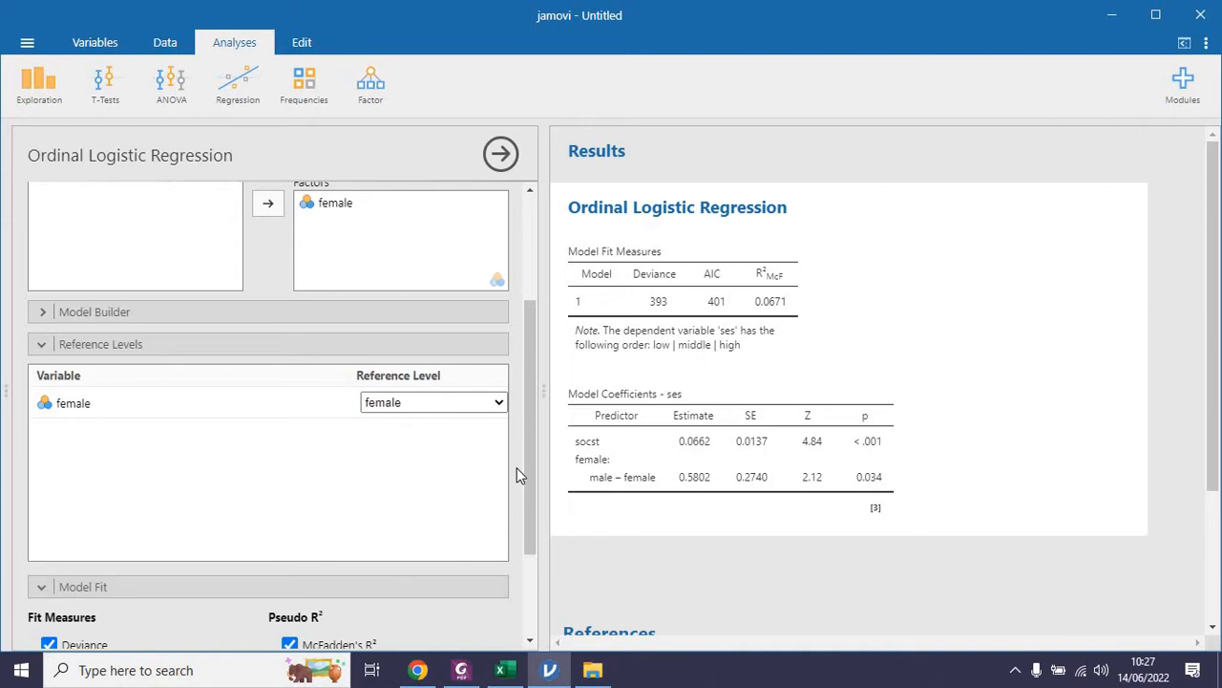
drag(531, 481, 529, 587)
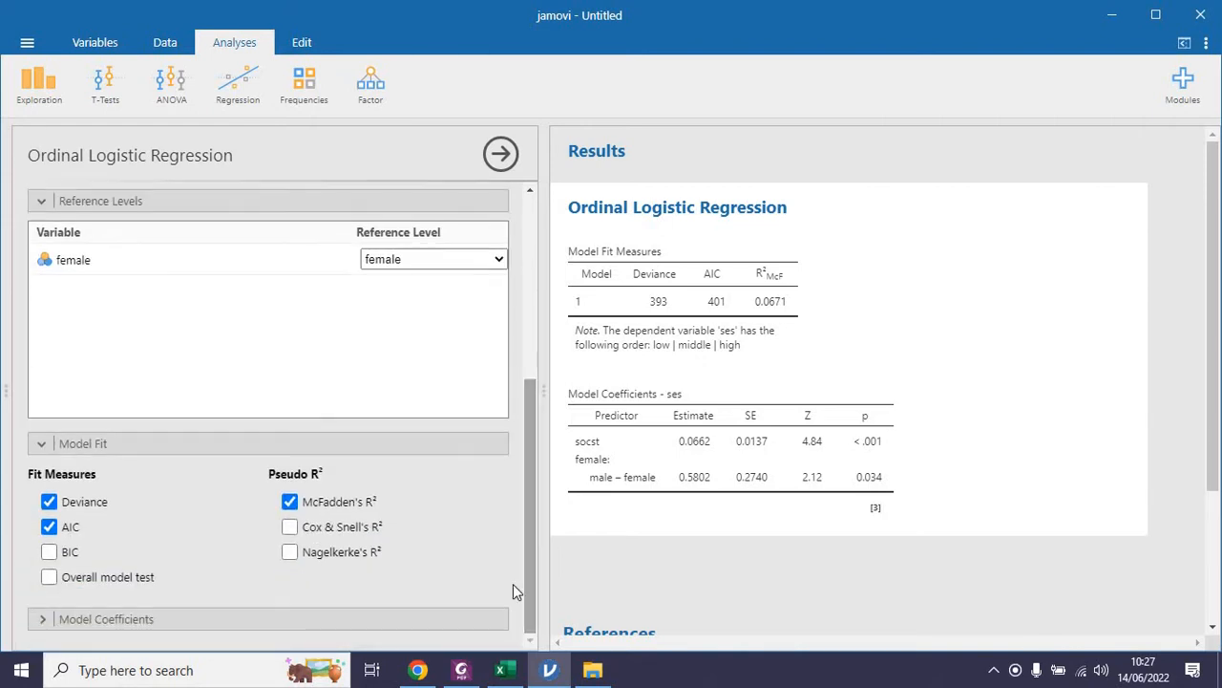
click(82, 590)
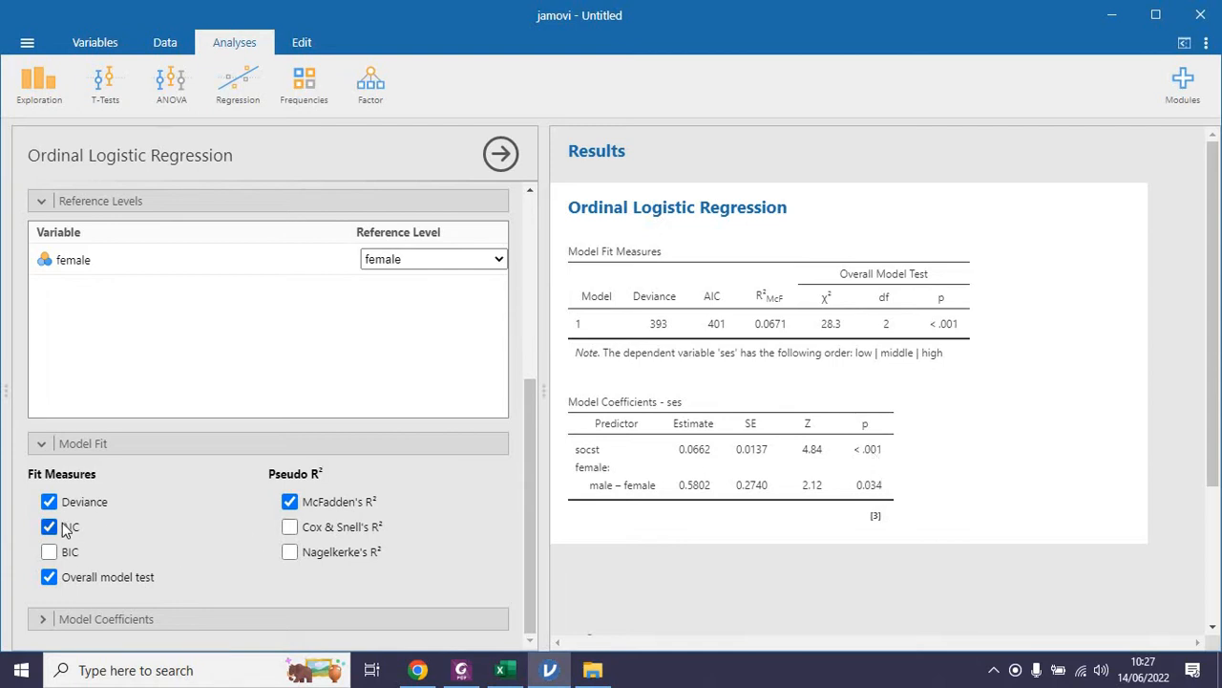
click(49, 553)
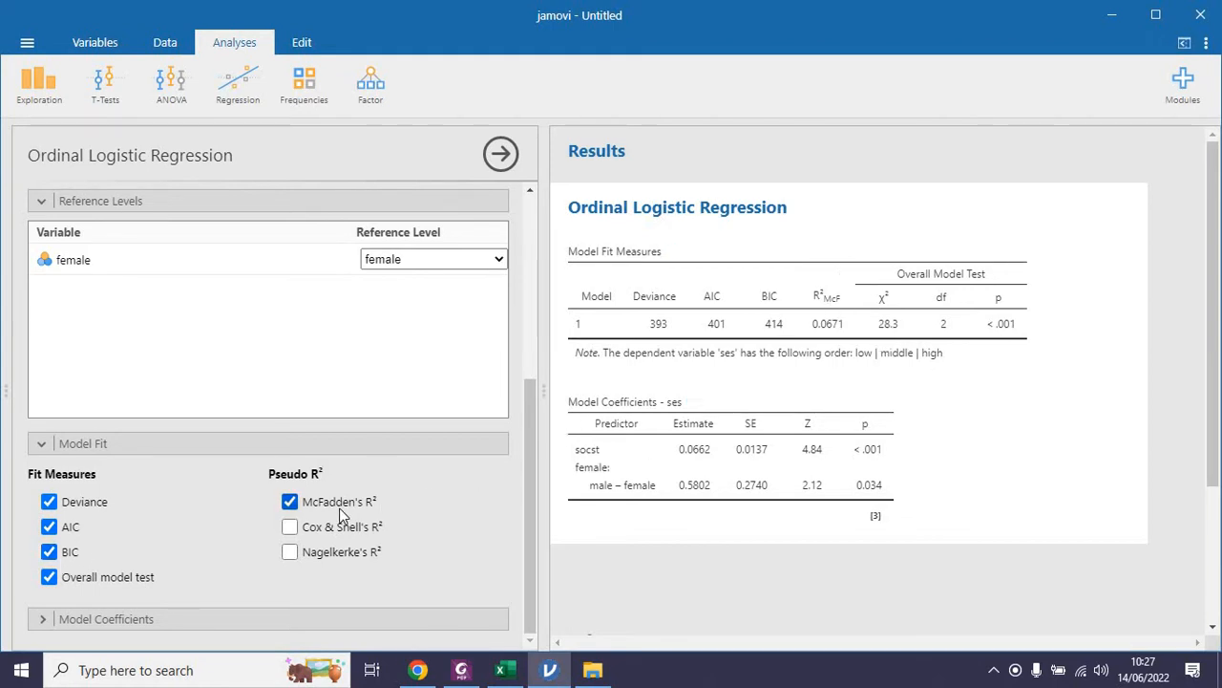
click(330, 555)
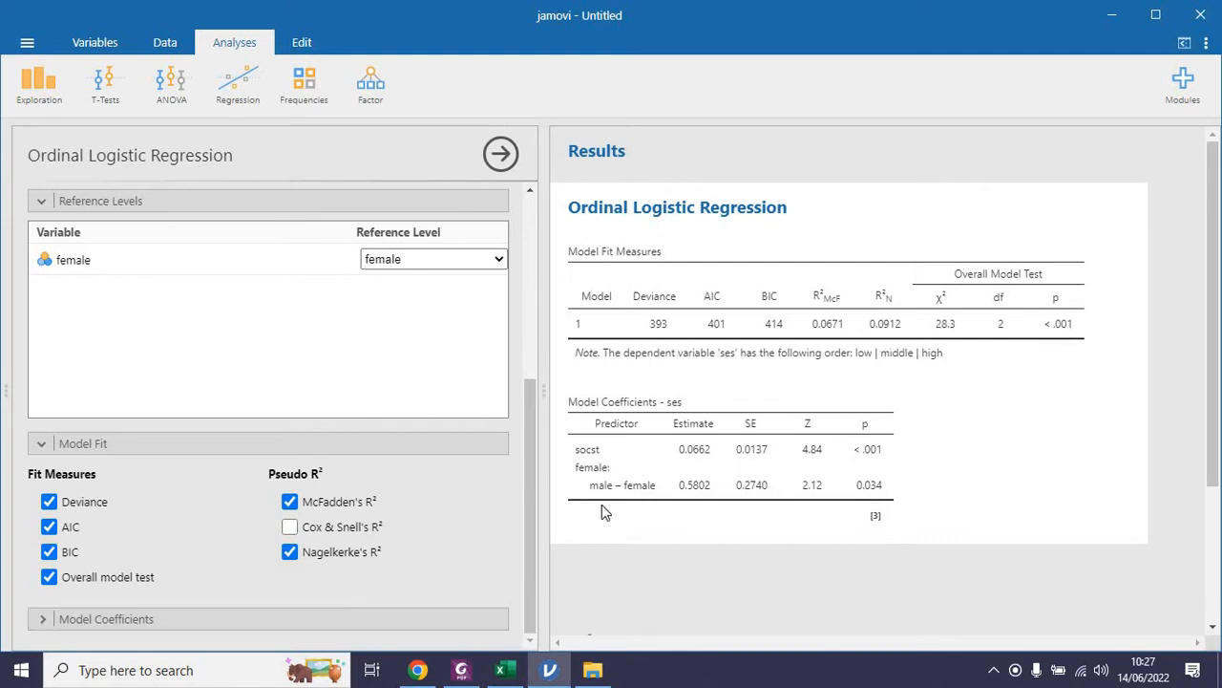
Step: Include the odds ratio in the regression's model coefficients output
click(42, 623)
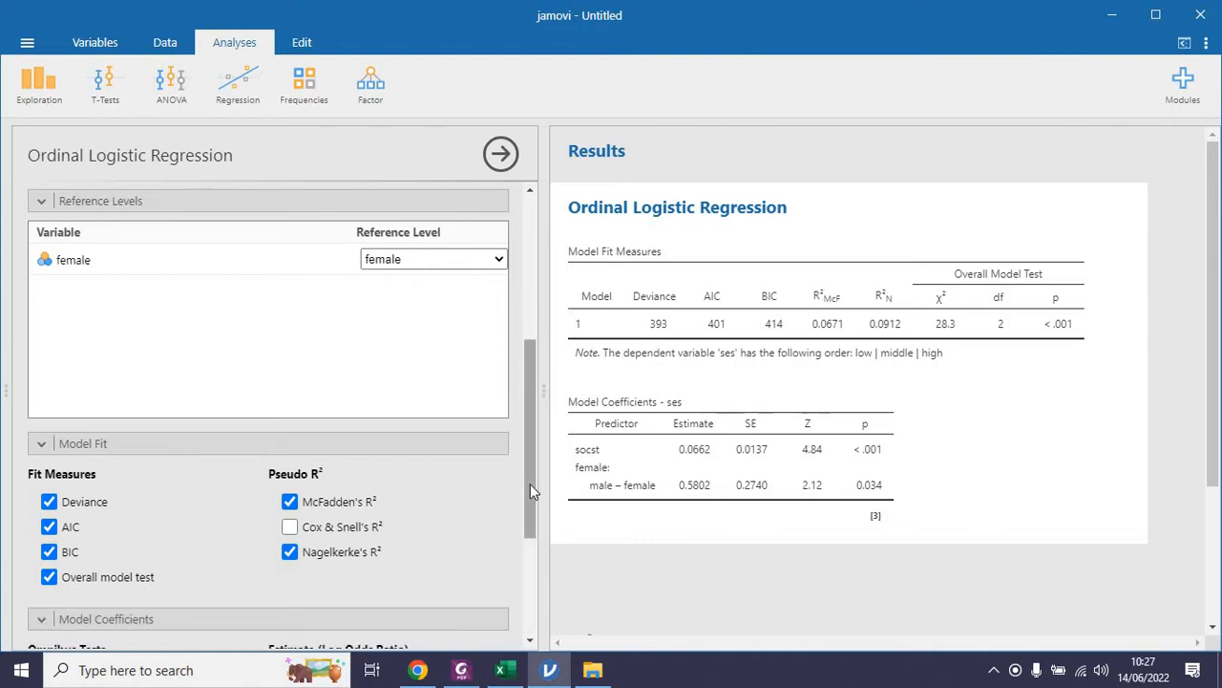
drag(530, 483, 530, 594)
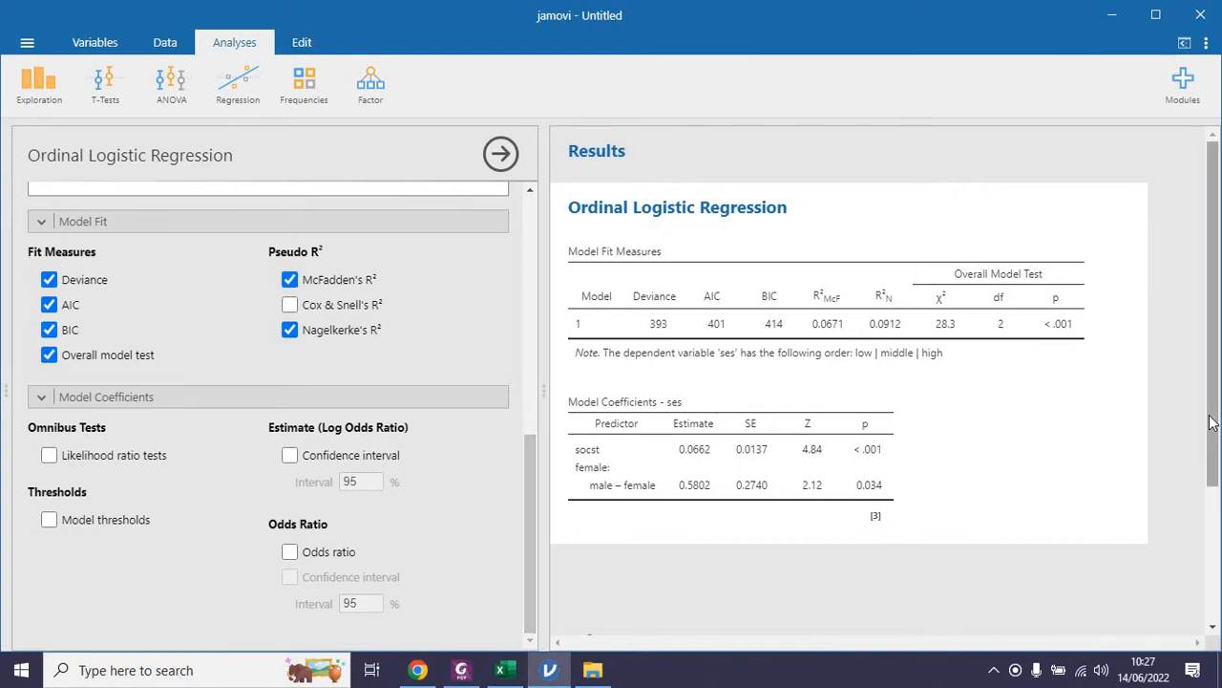
click(336, 560)
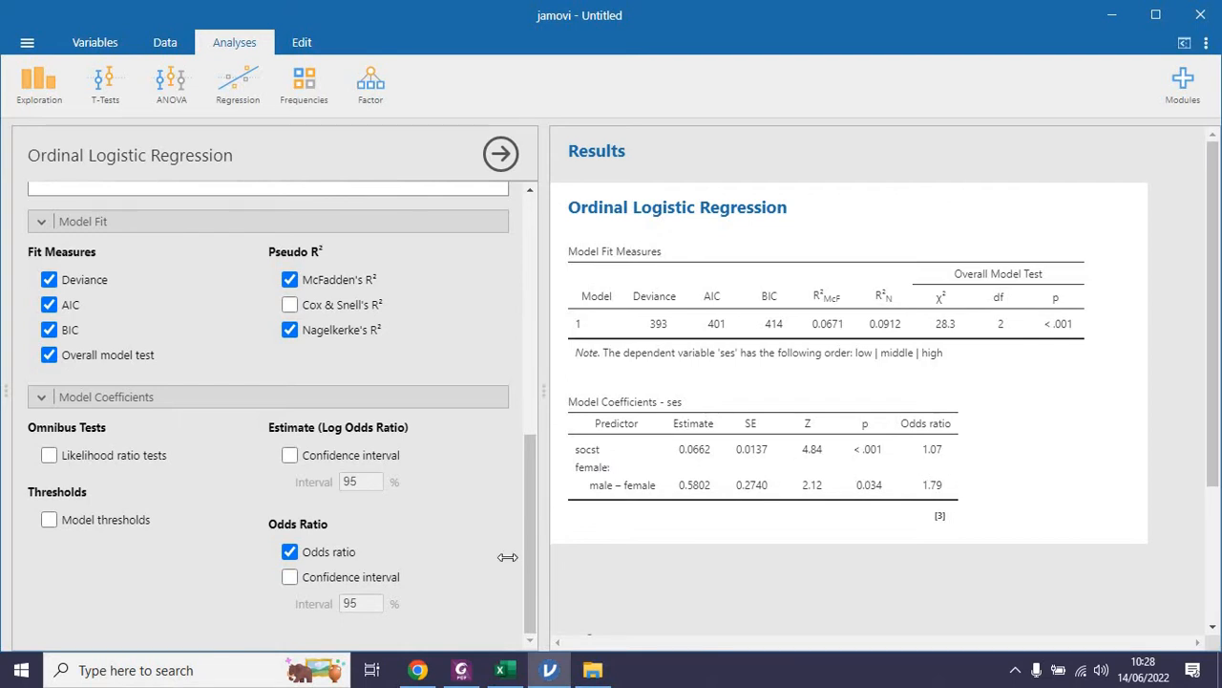
drag(526, 537, 524, 240)
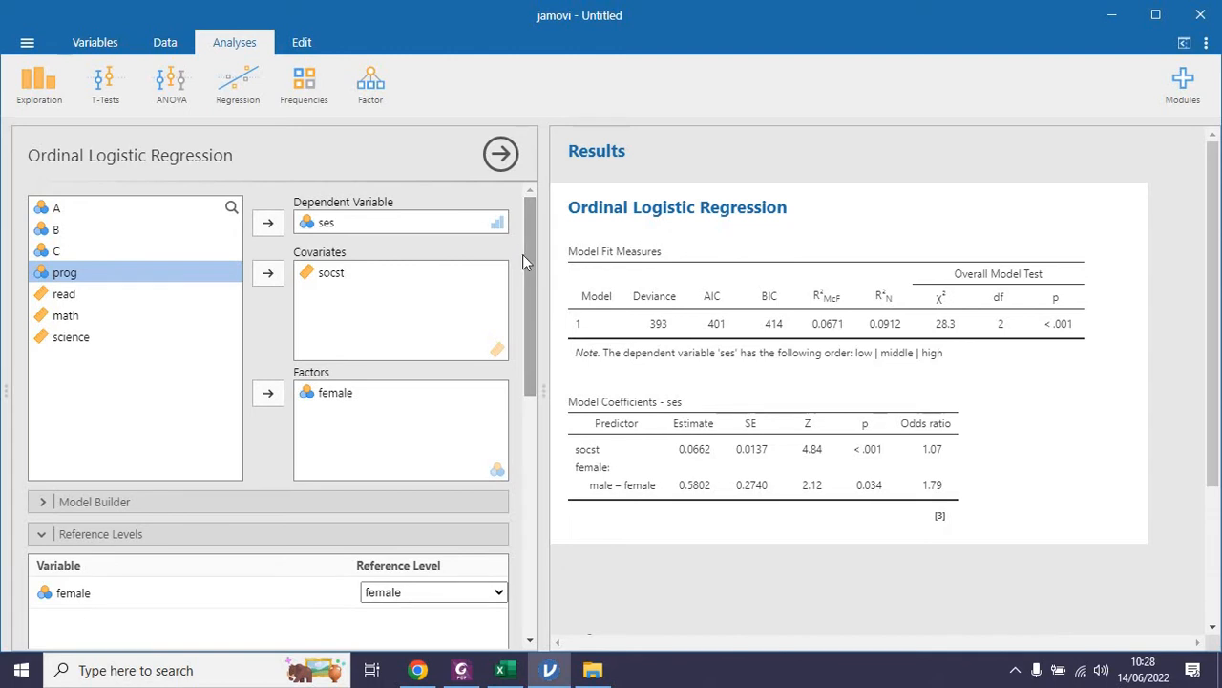
Step: Switch to the Foxit PhantomPDF guide, read the multinomial logistic regression section on page 73 with its program categories, and return to jamovi
click(457, 671)
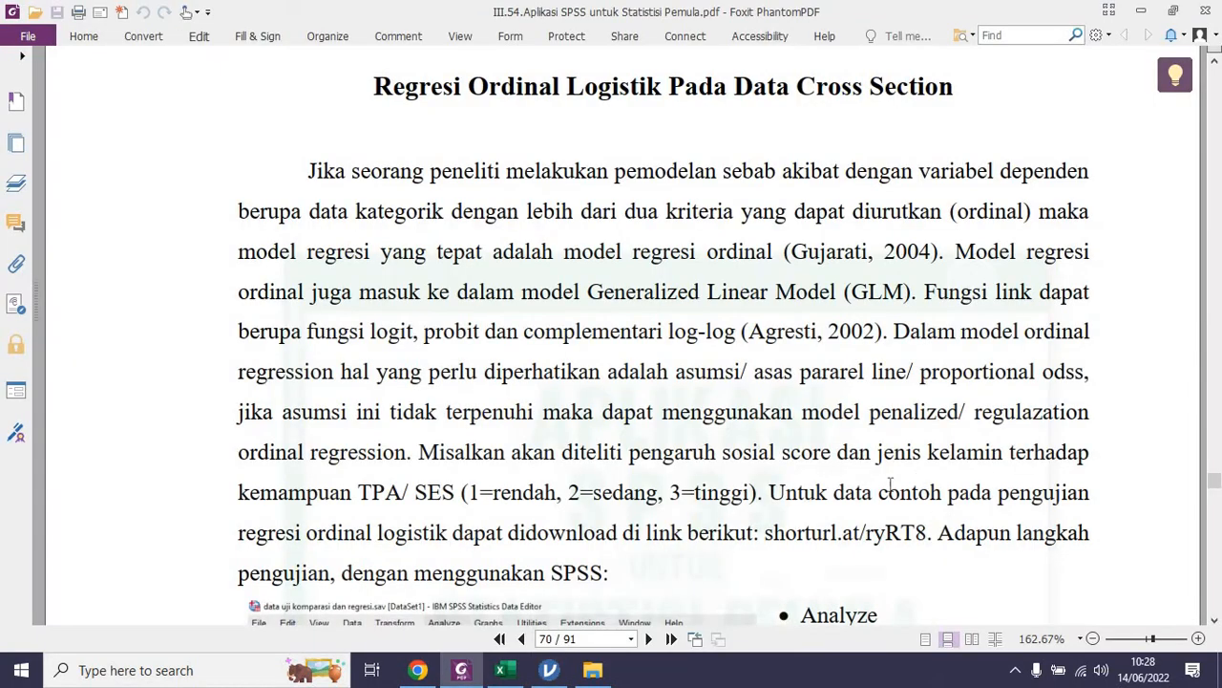
drag(1216, 487, 1217, 504)
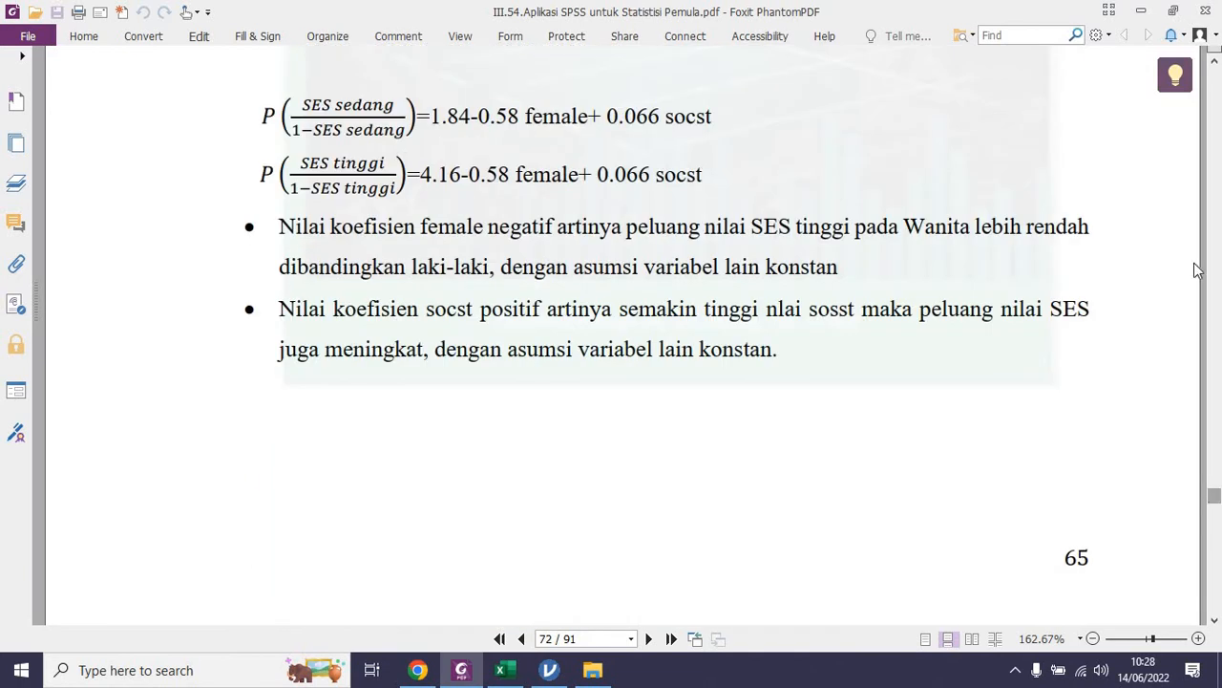
click(1215, 619)
click(1215, 622)
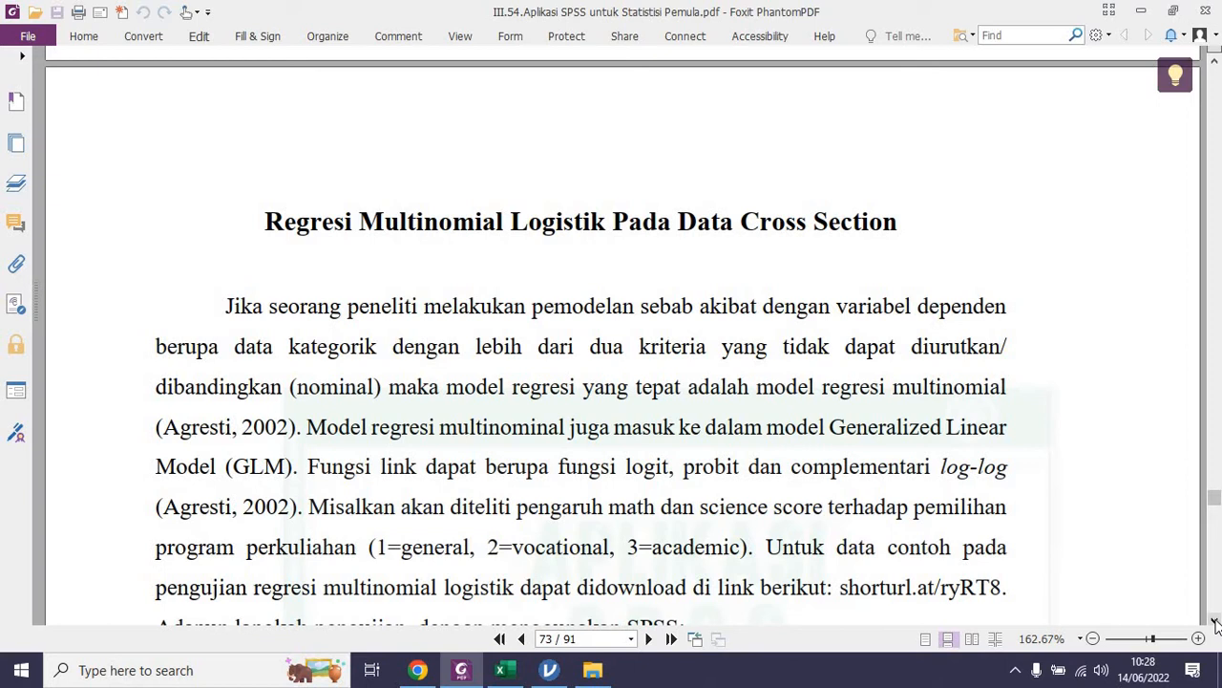
click(1216, 622)
click(1216, 622)
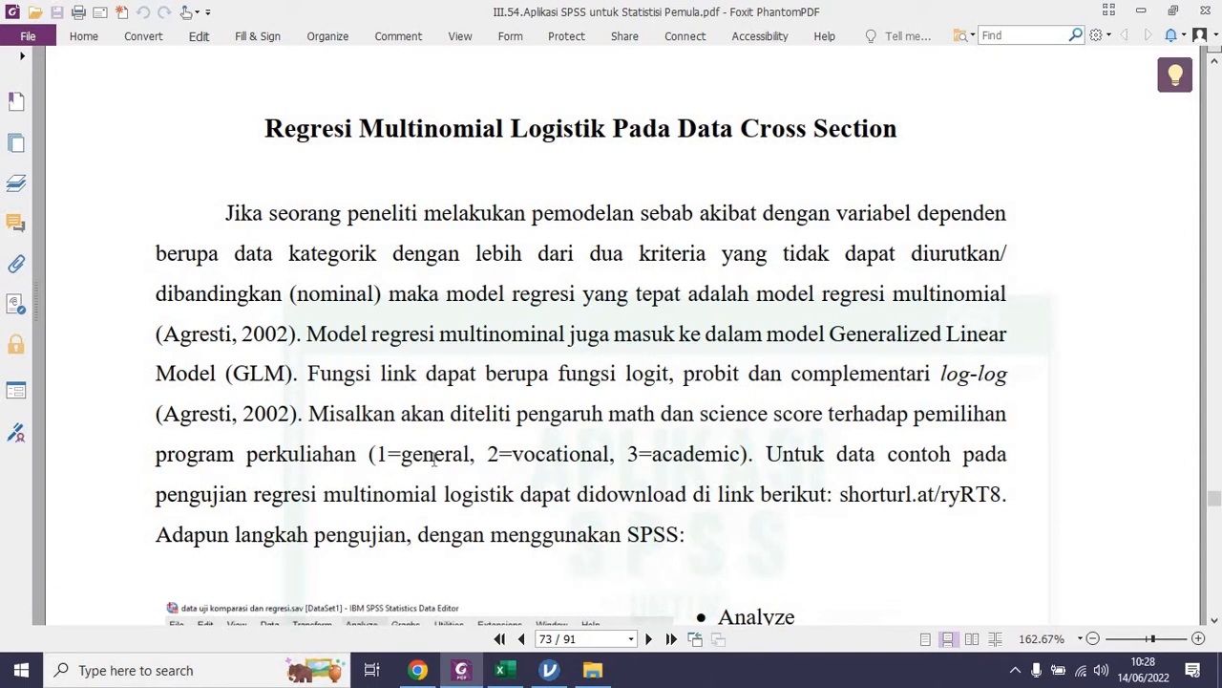
drag(430, 448, 578, 463)
drag(674, 462, 728, 475)
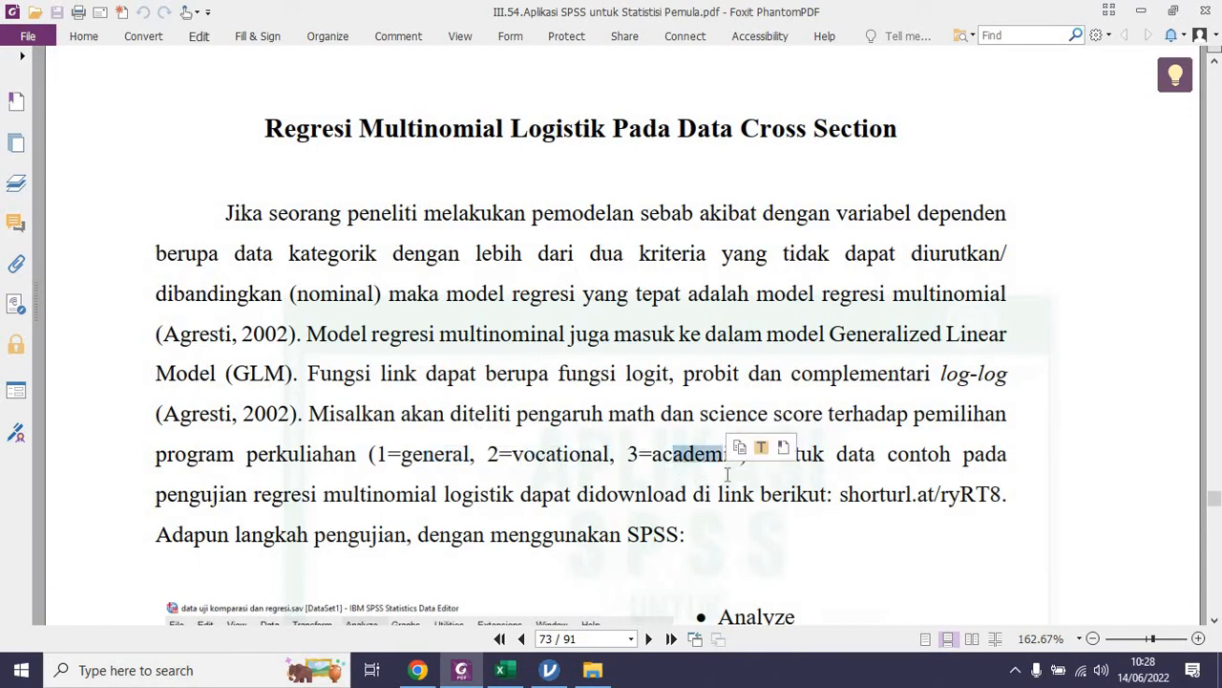
mouse_move(552, 674)
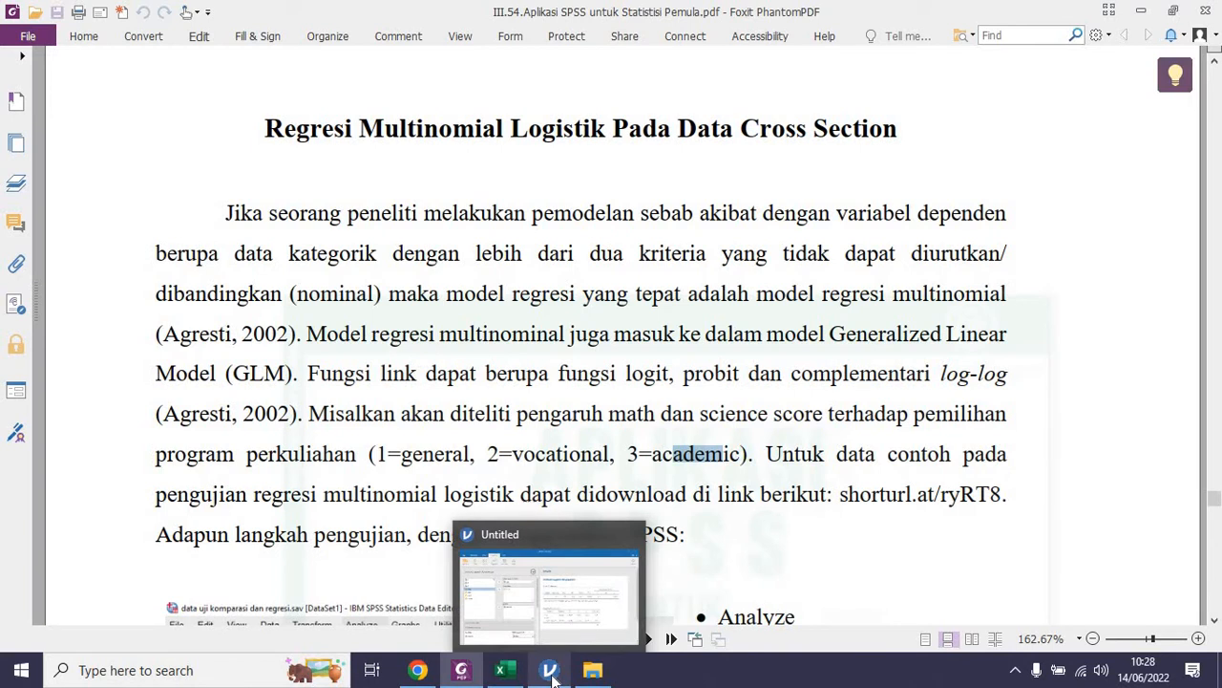
click(551, 671)
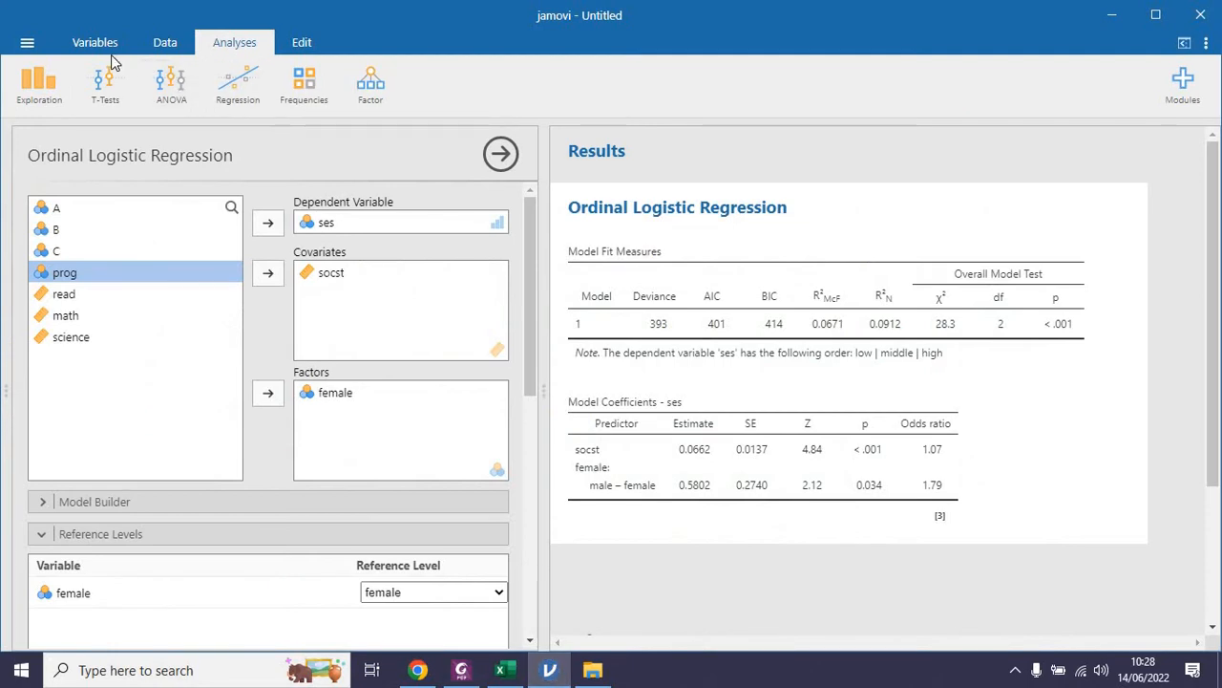
Step: Replace ses with prog as the ordinal regression's dependent variable and add math to the covariates
click(328, 224)
click(269, 223)
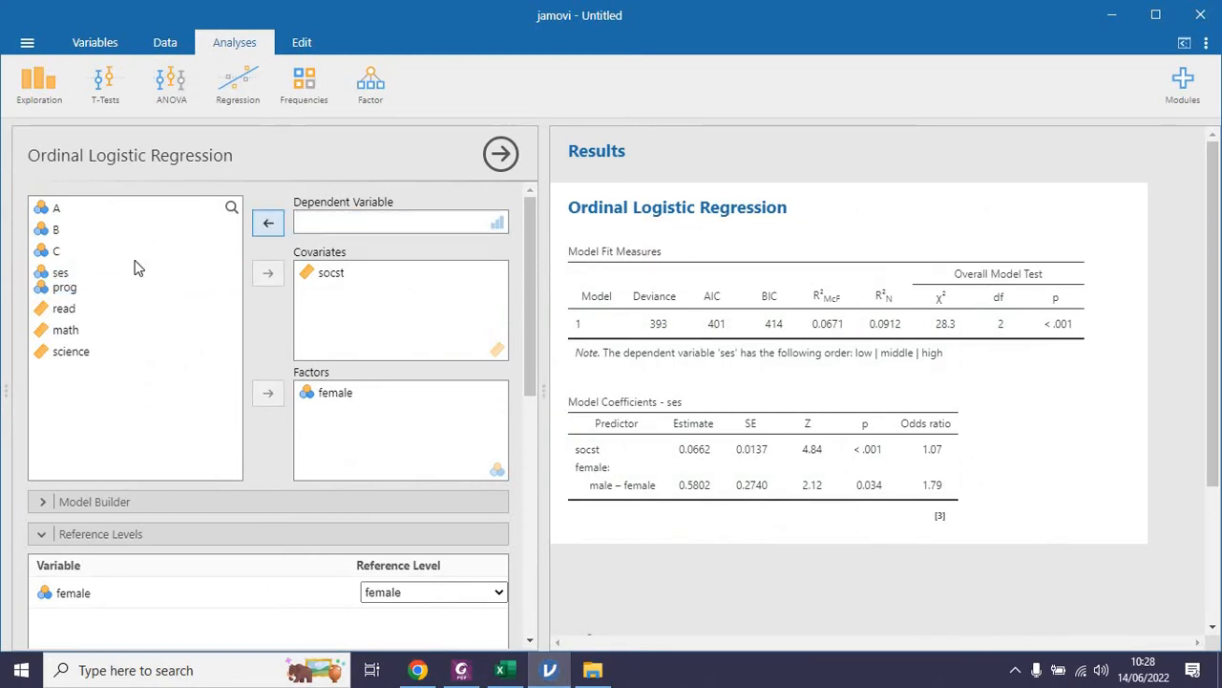
click(67, 298)
click(269, 224)
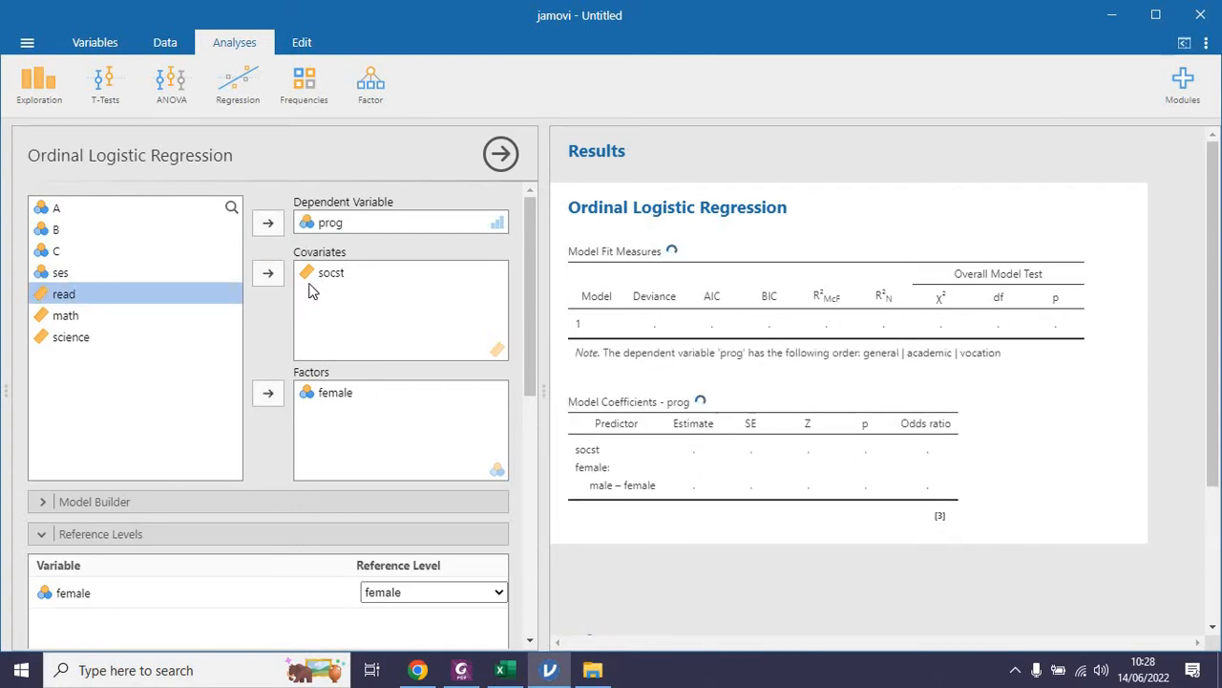
click(68, 319)
click(269, 273)
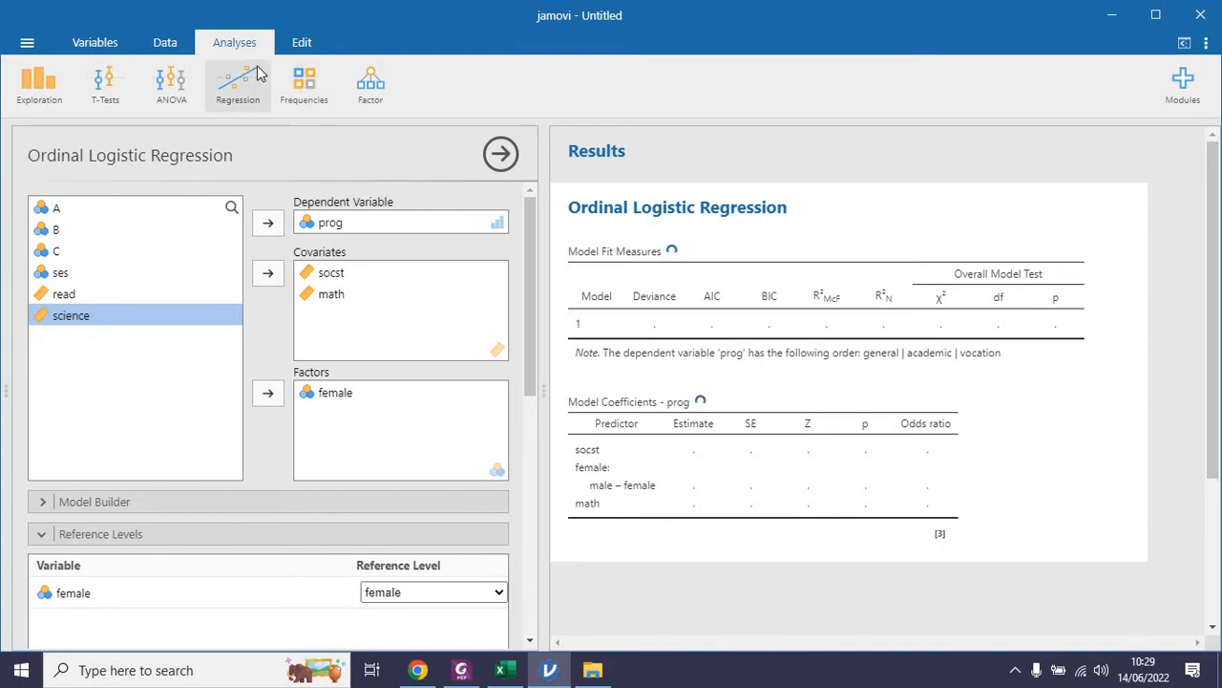
Step: Start a multinomial logistic regression with prog as the dependent variable
click(237, 86)
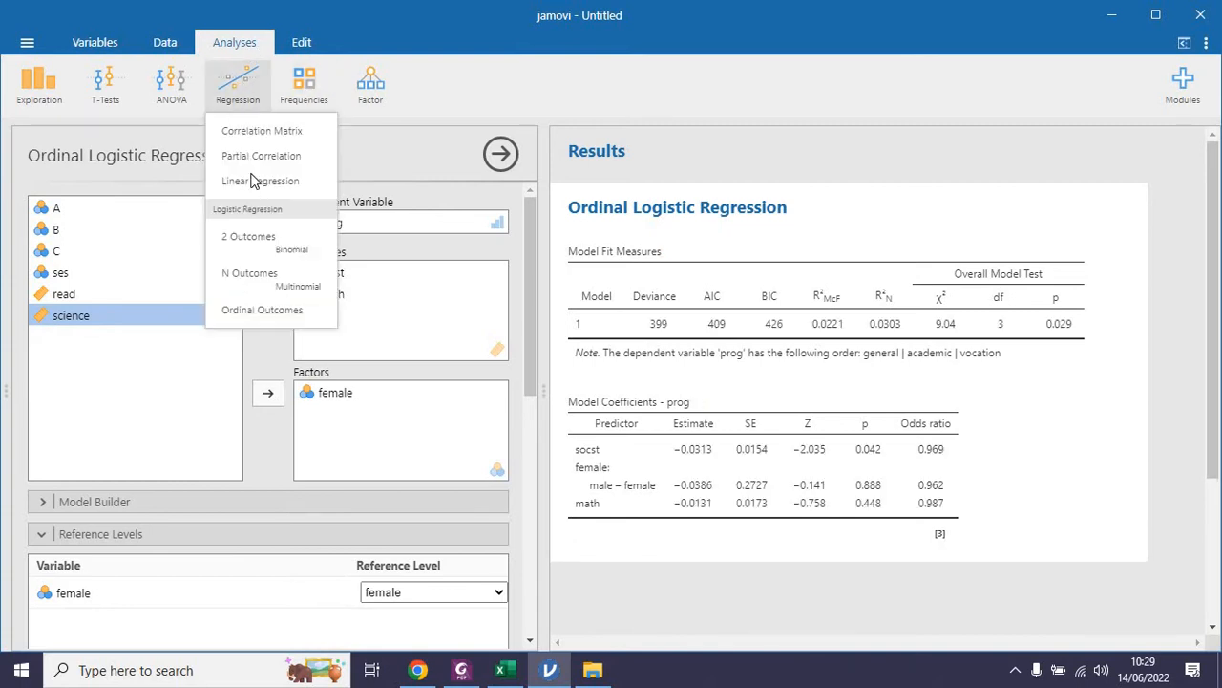
click(287, 290)
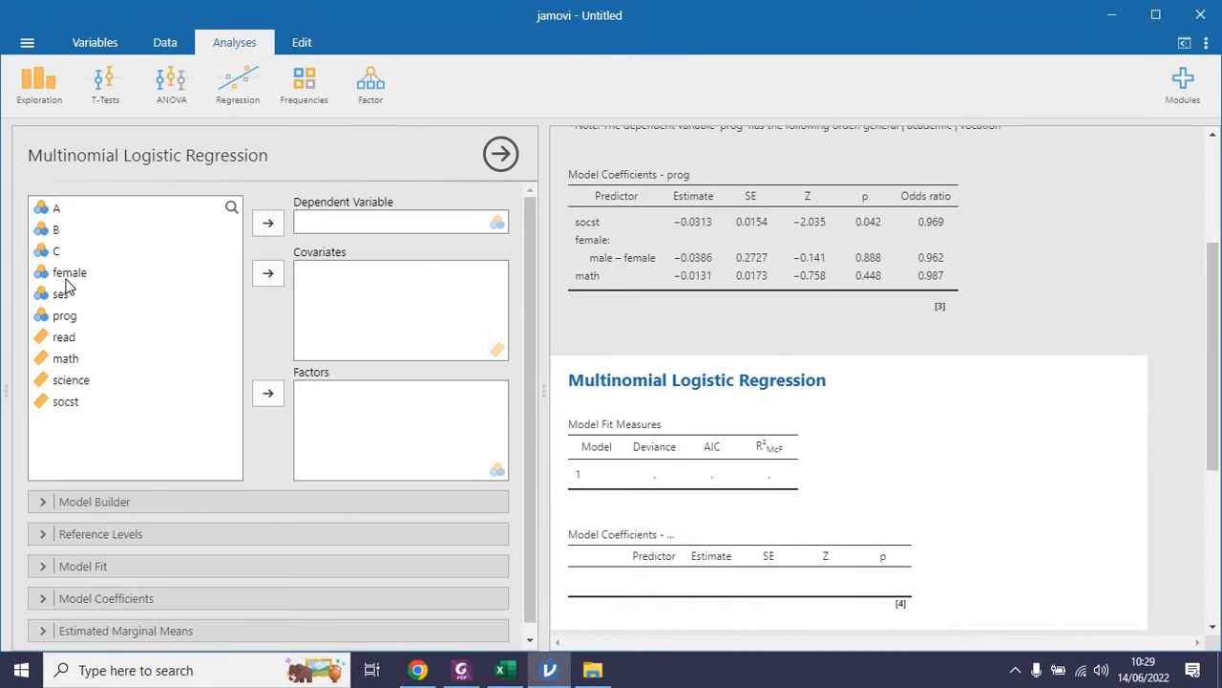
click(65, 319)
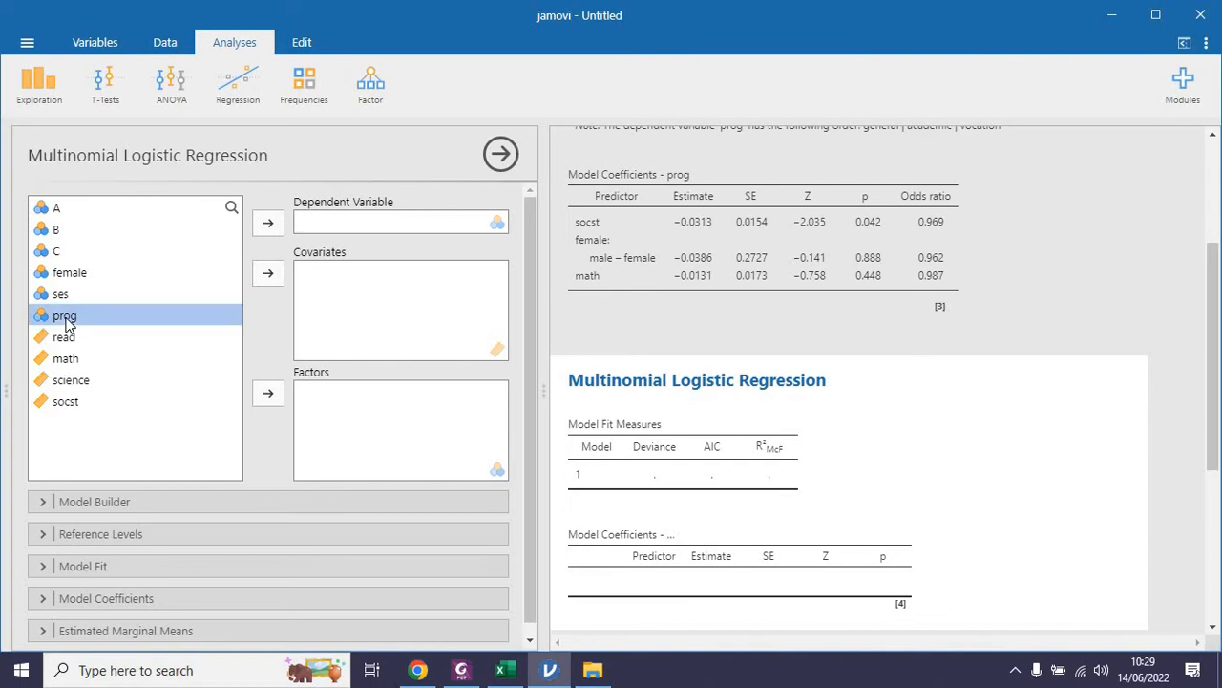
click(268, 226)
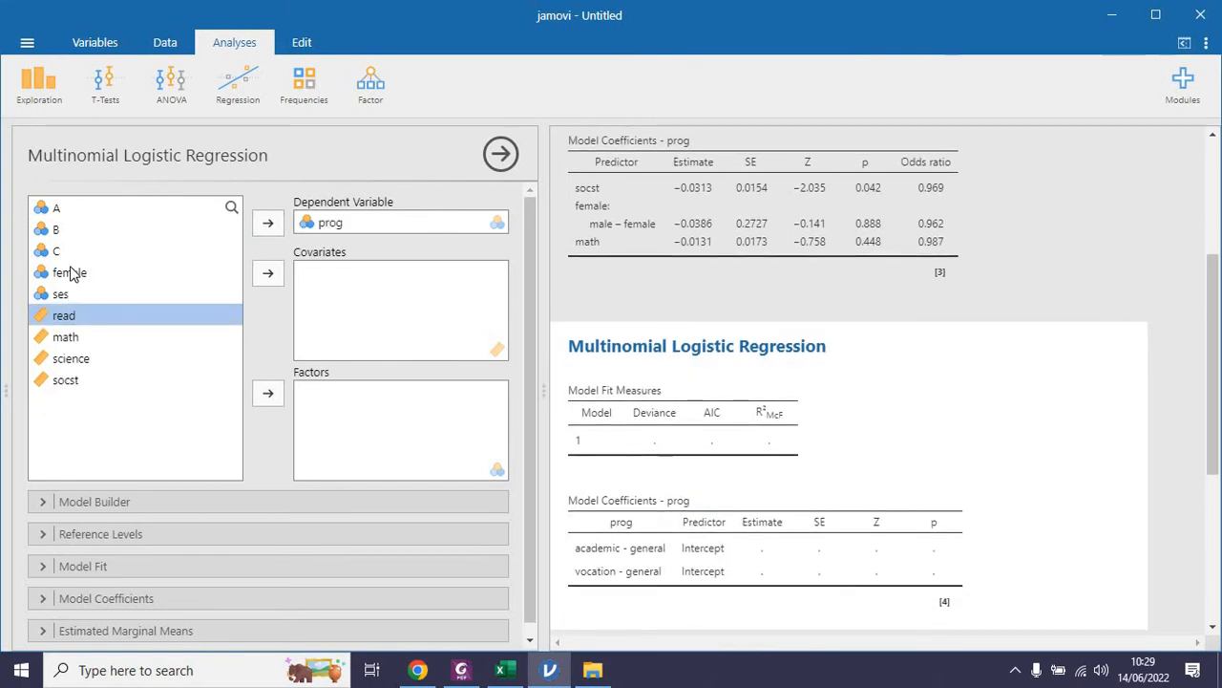
Step: Assign science and math as covariates and female as a factor in the multinomial regression
click(70, 275)
click(95, 355)
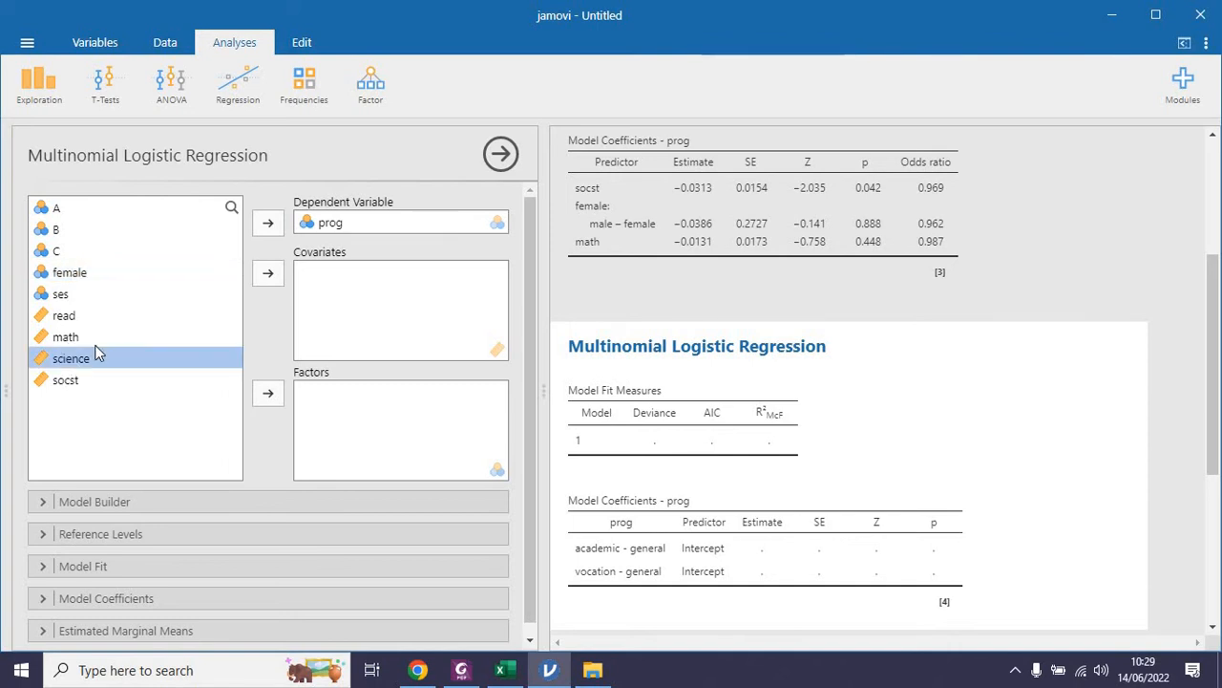
click(268, 273)
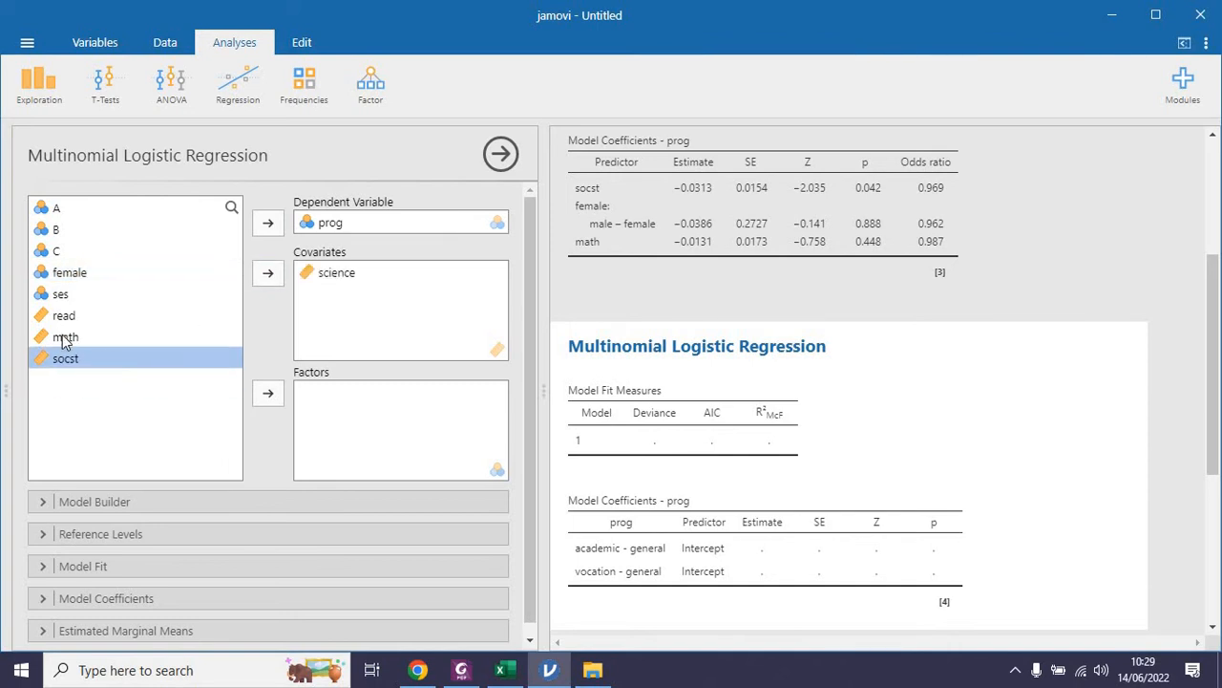
click(65, 340)
click(267, 273)
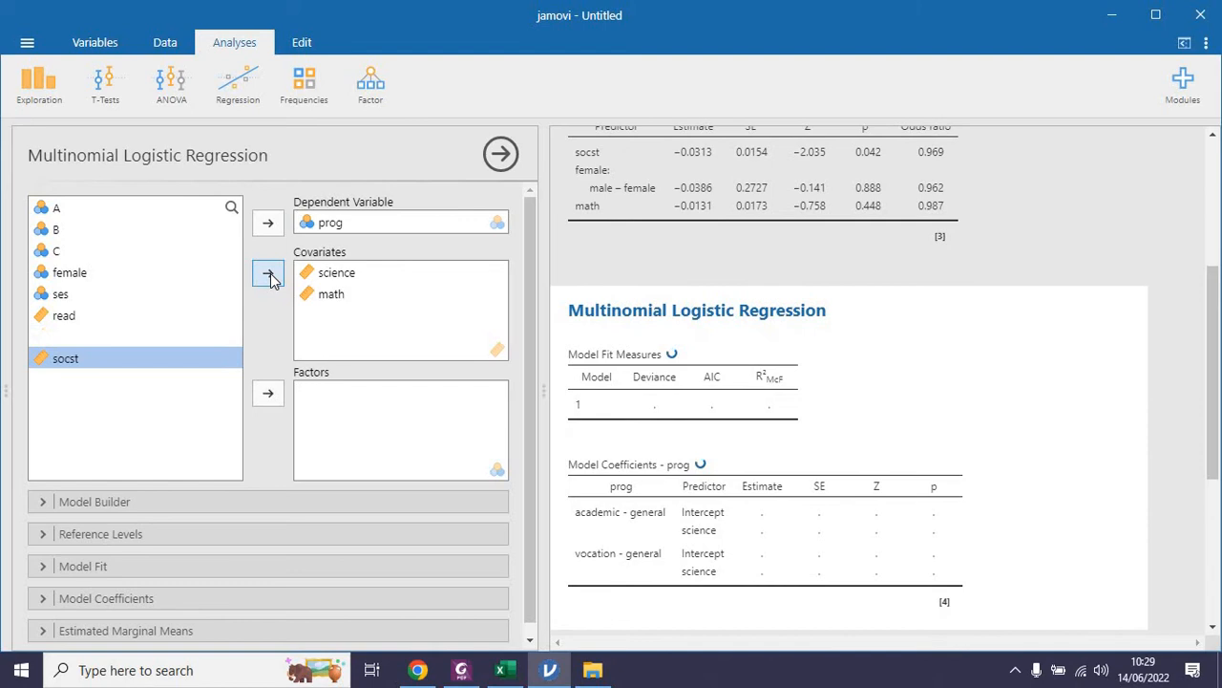
click(82, 277)
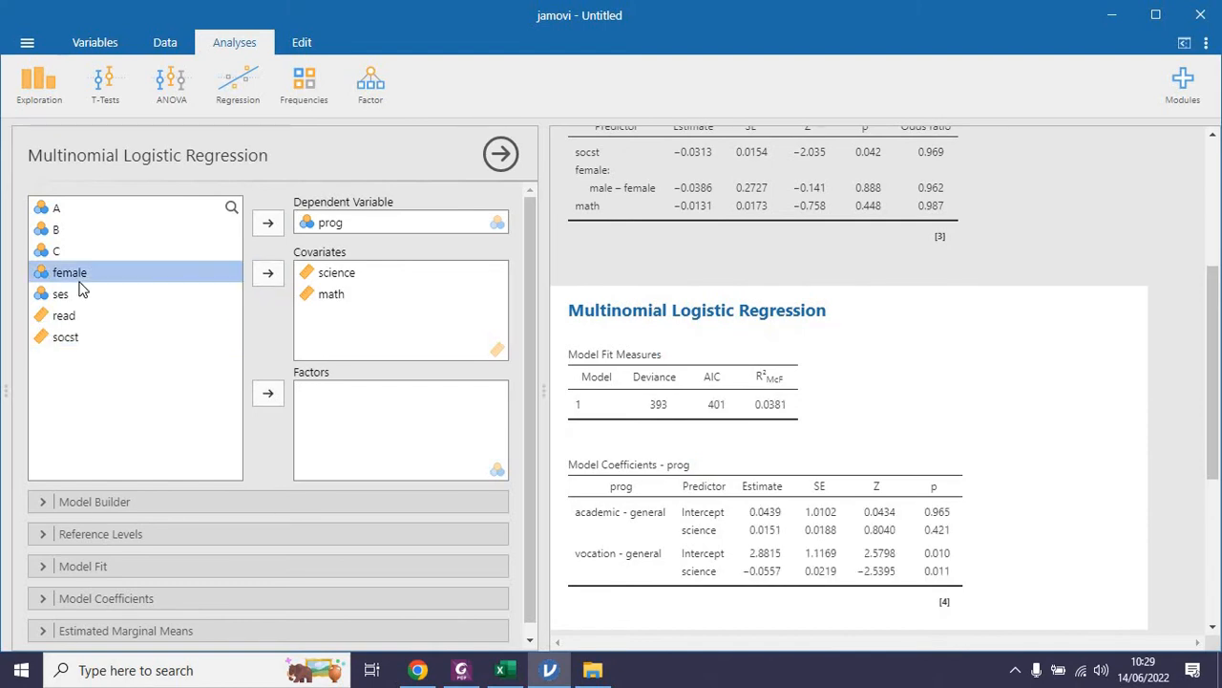
click(268, 395)
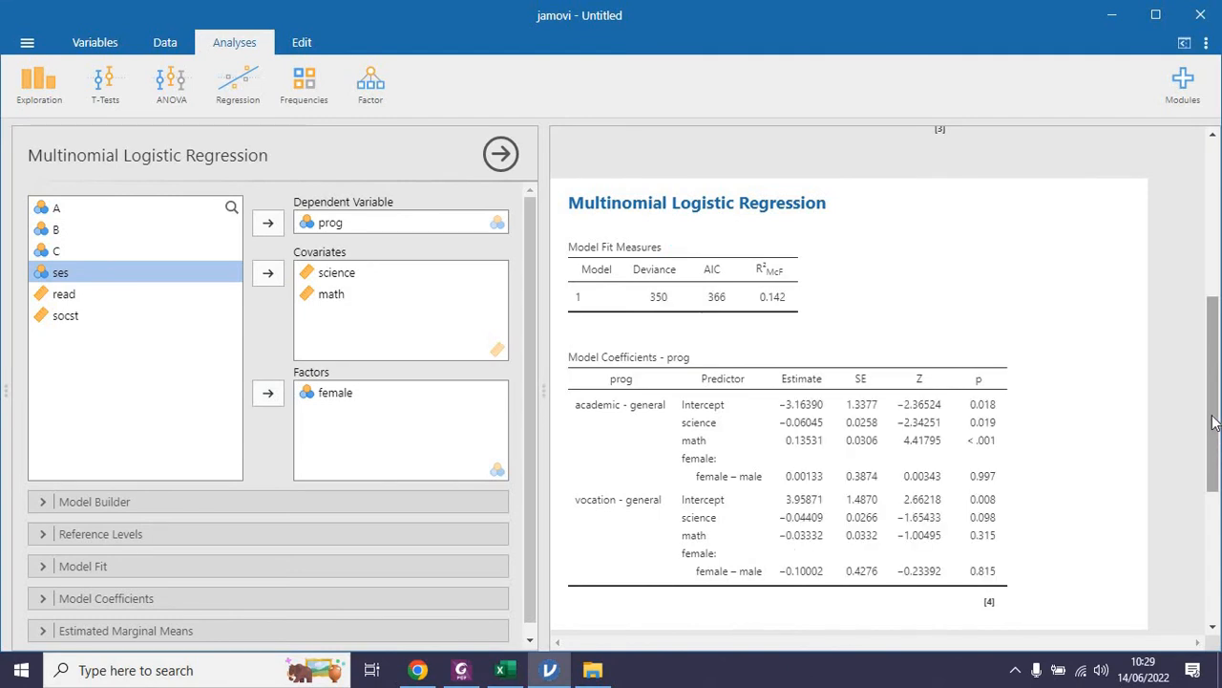
Step: Review the multinomial coefficients and set the reference level of prog to academic
mouse_move(1215, 420)
mouse_down()
mouse_move(1215, 396)
mouse_move(1217, 411)
mouse_up()
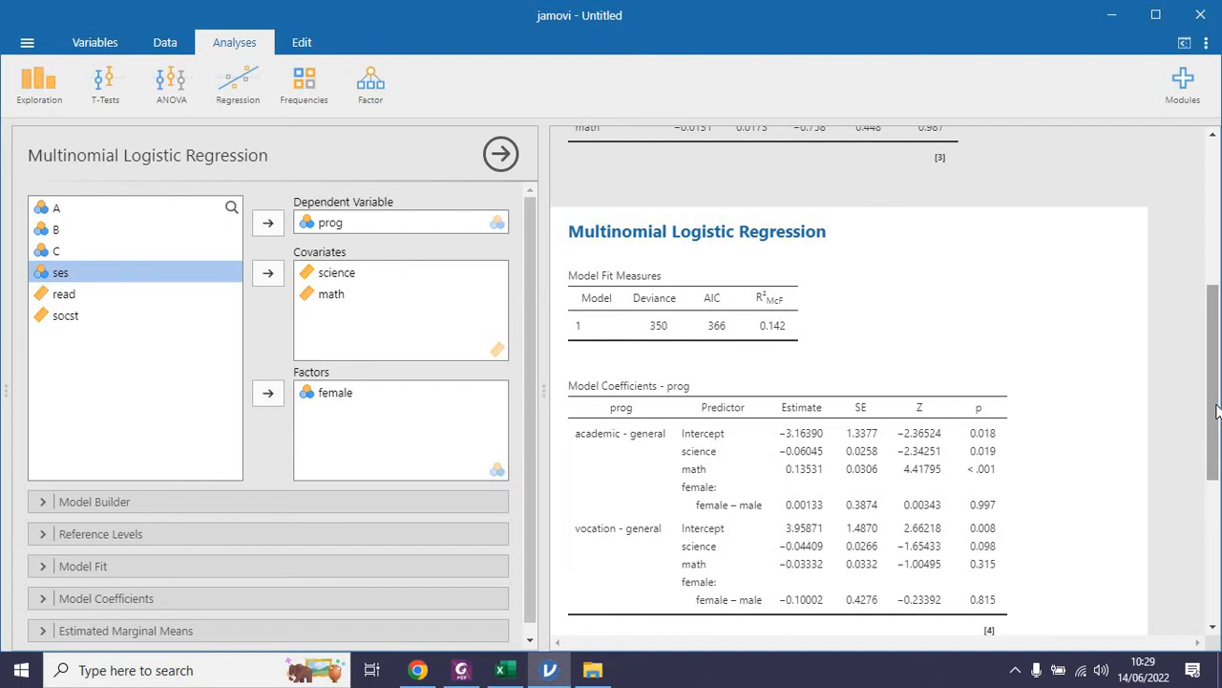
drag(1216, 405, 1216, 429)
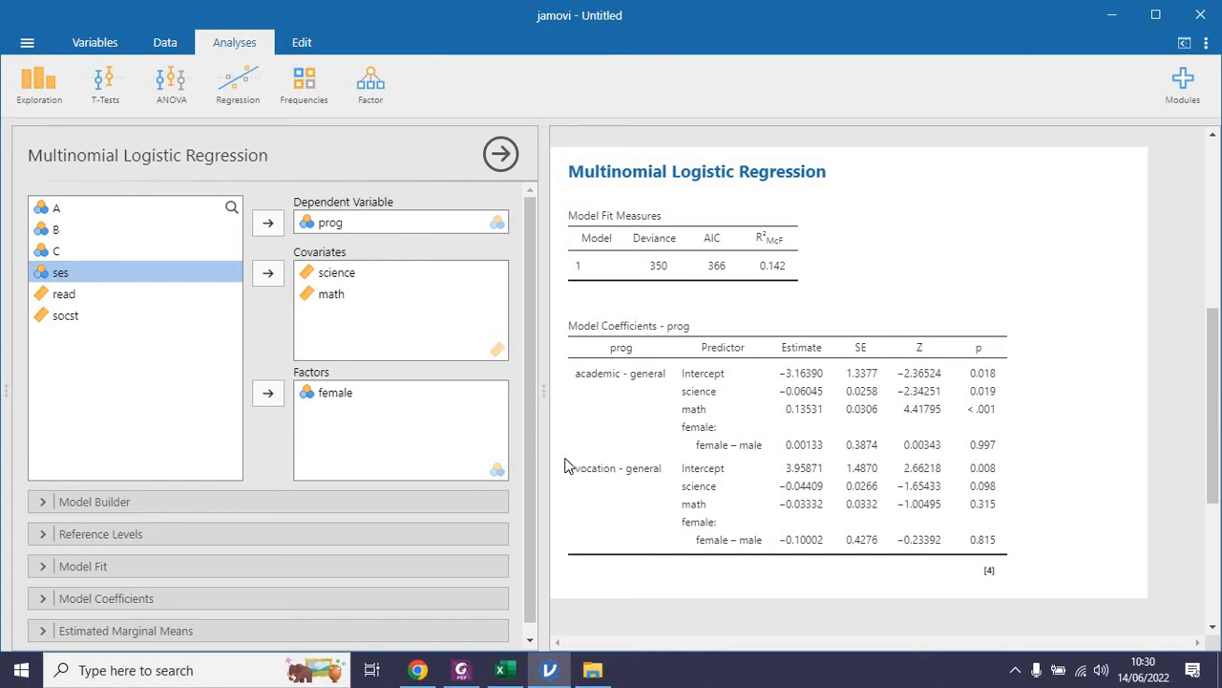
click(248, 531)
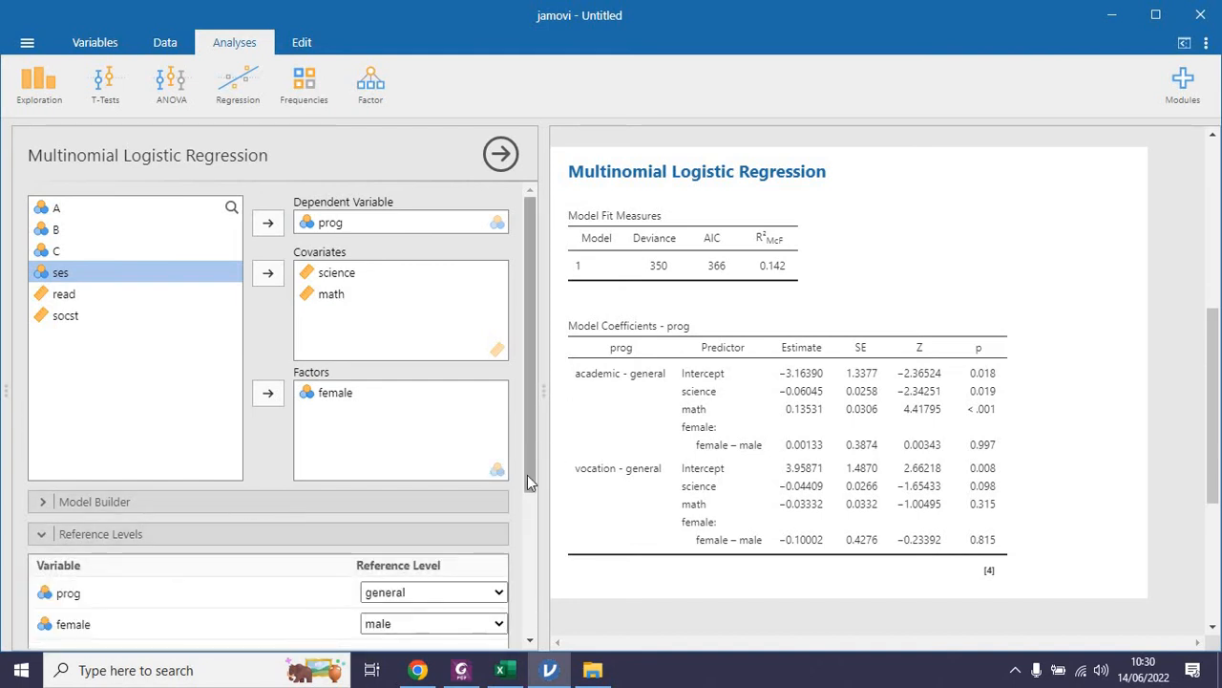
drag(534, 456, 530, 543)
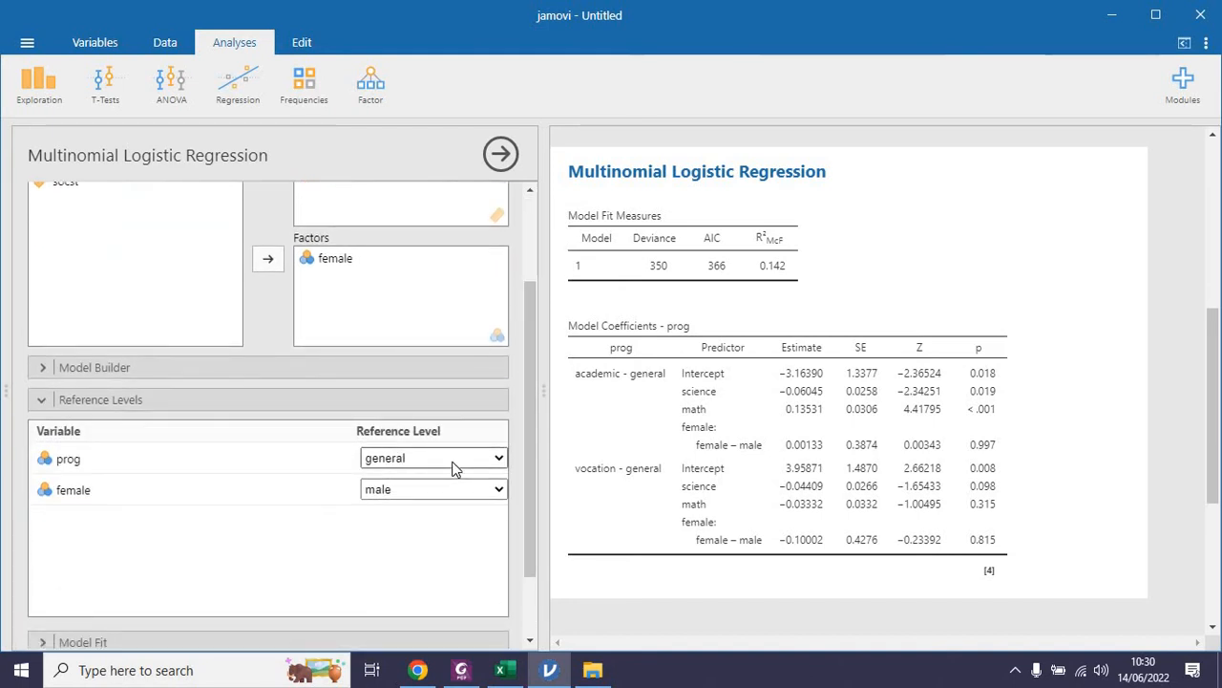
click(454, 467)
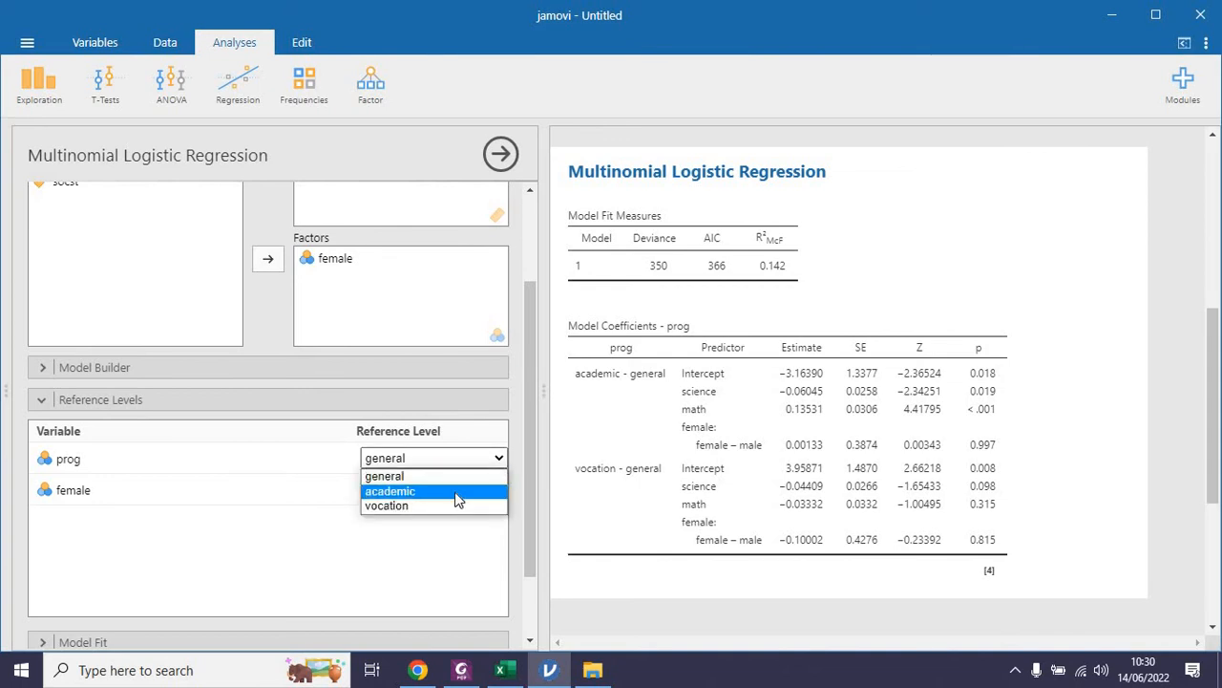
click(457, 498)
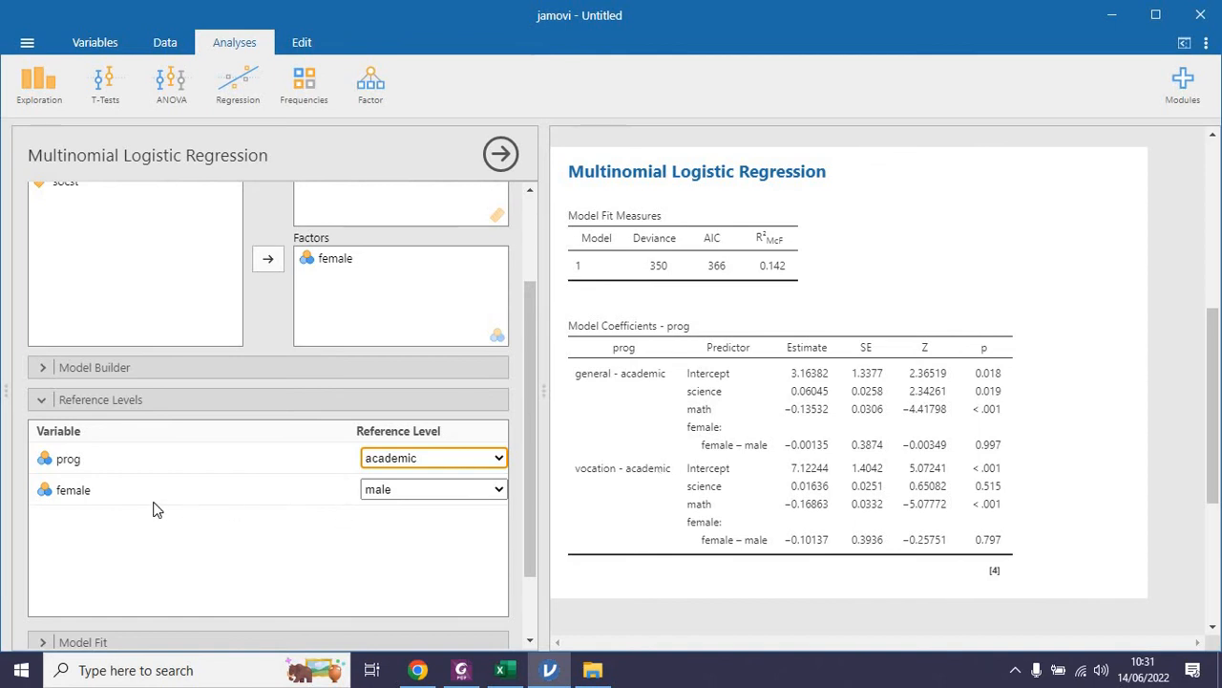
click(418, 493)
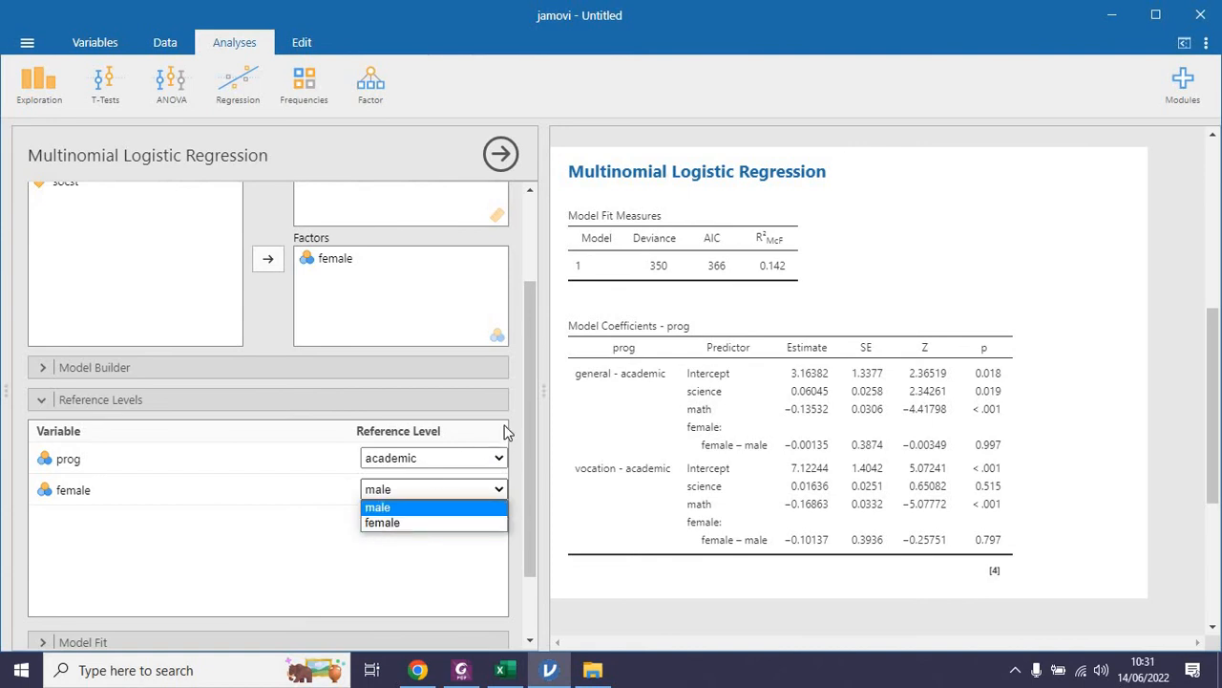
click(296, 367)
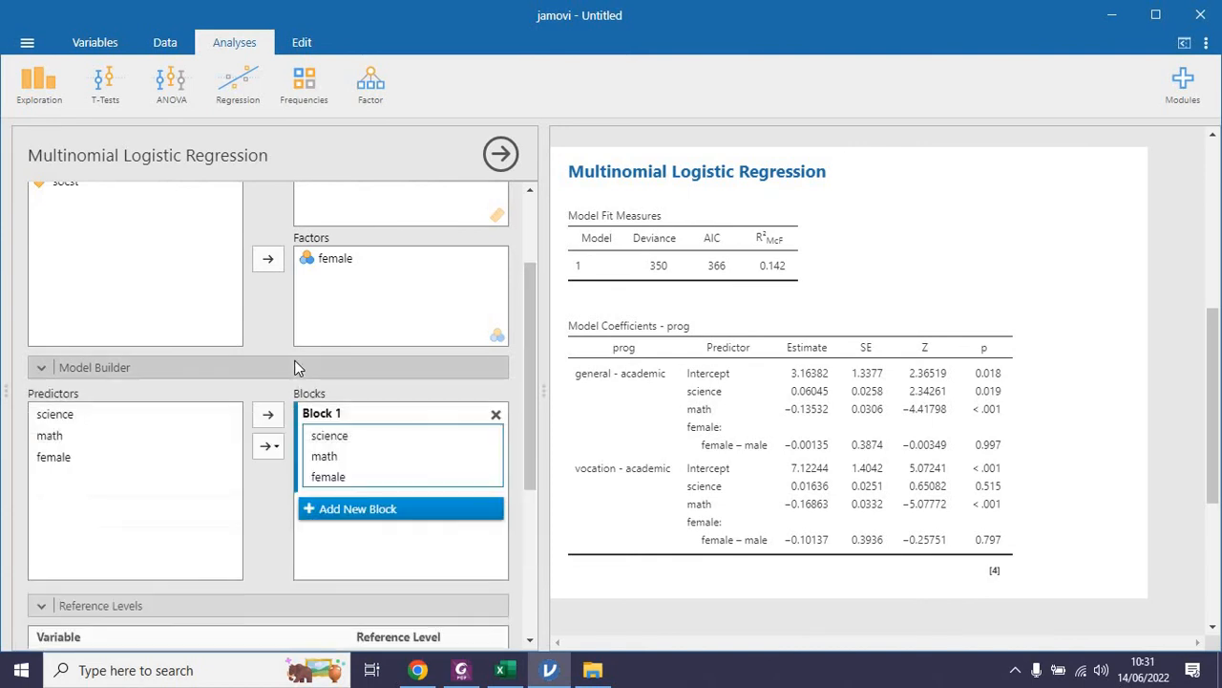
click(295, 367)
click(248, 401)
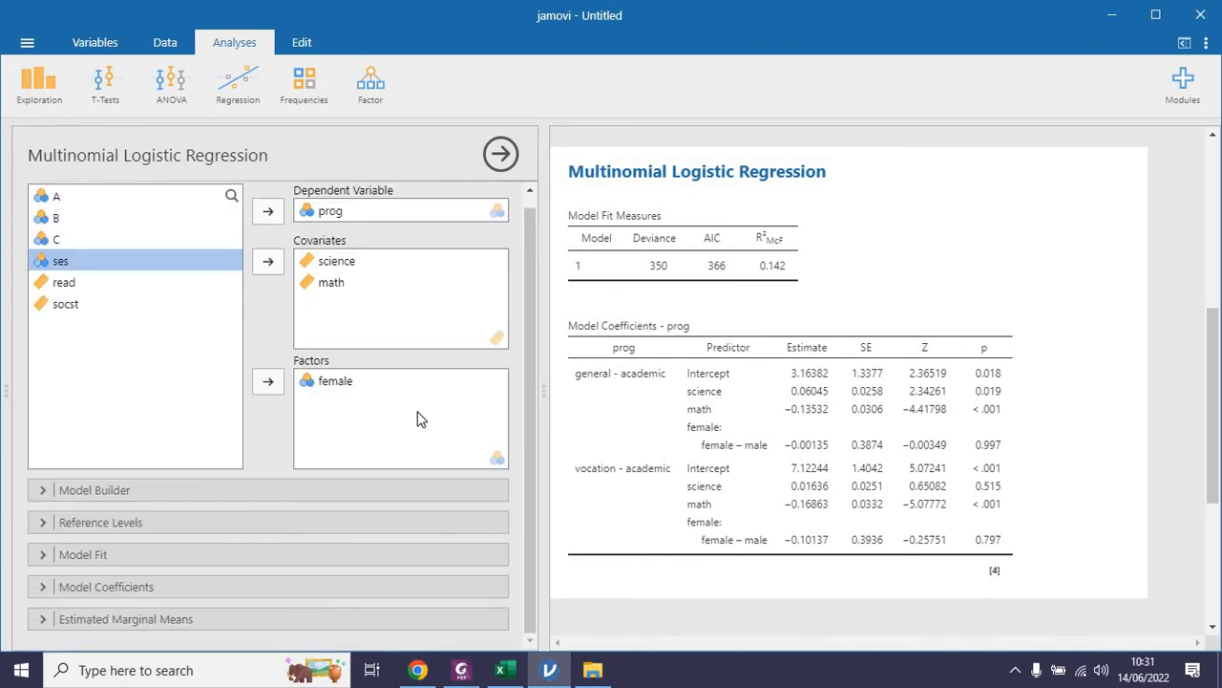
Step: Add Nagelkerke's R² and the overall model test to the multinomial regression's model fit measures
click(76, 554)
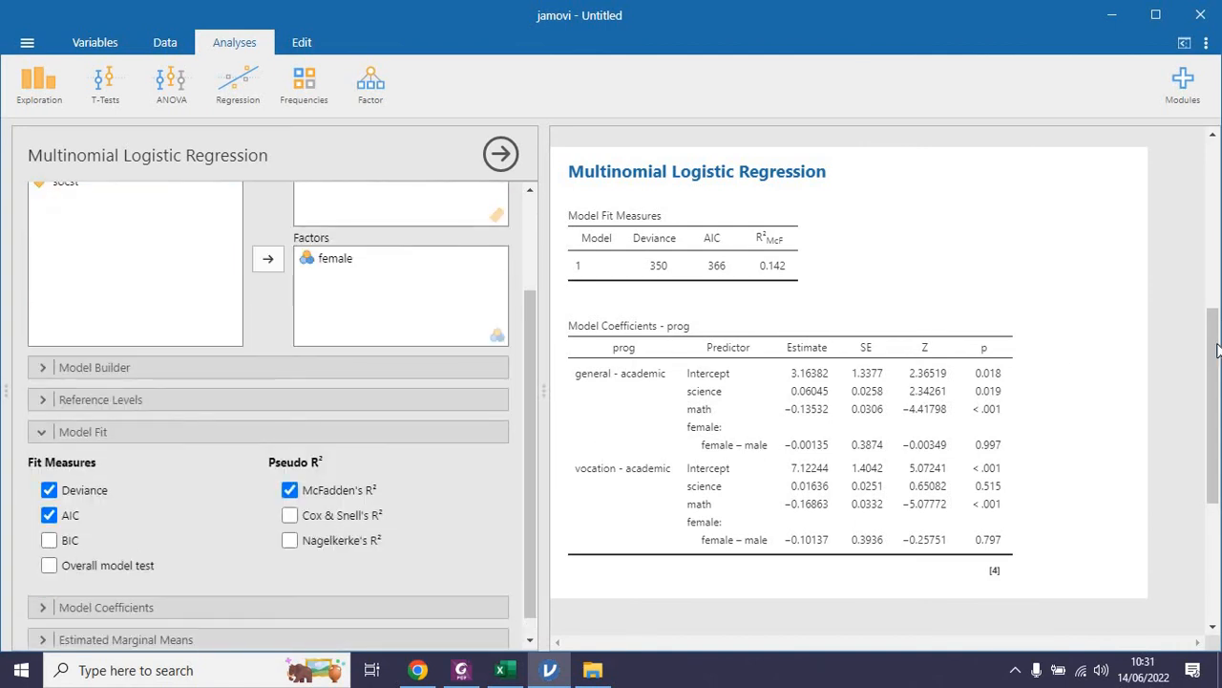
drag(1216, 349, 1217, 313)
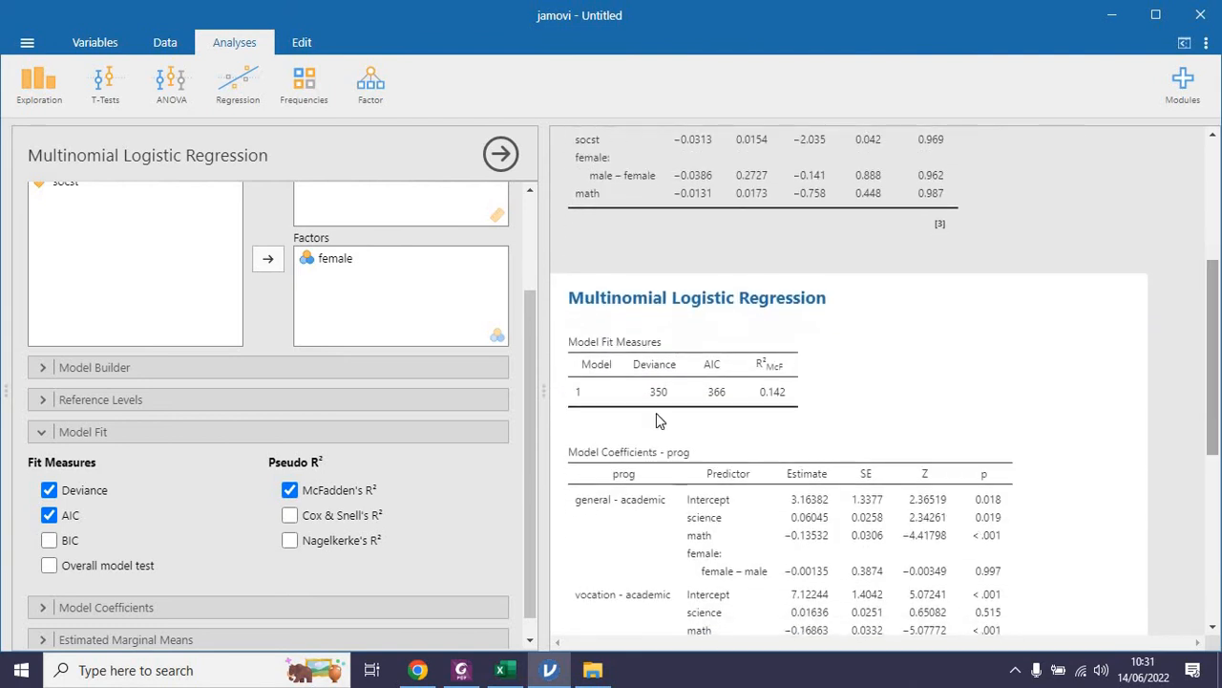
click(344, 545)
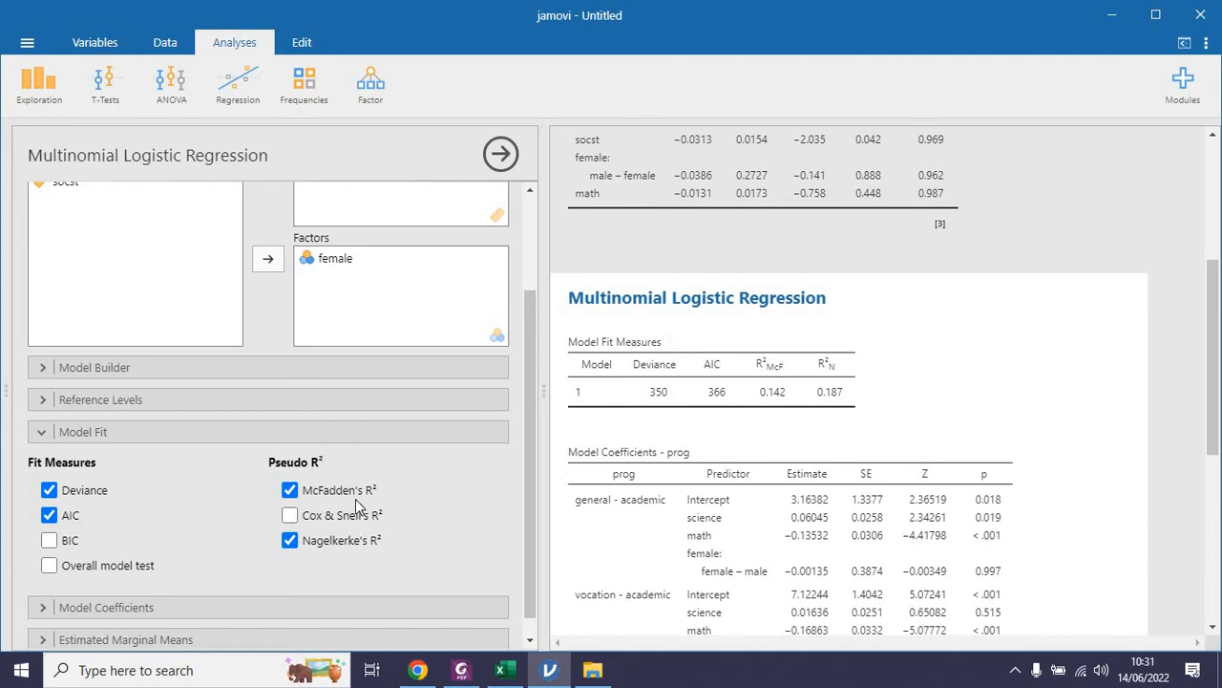
click(132, 567)
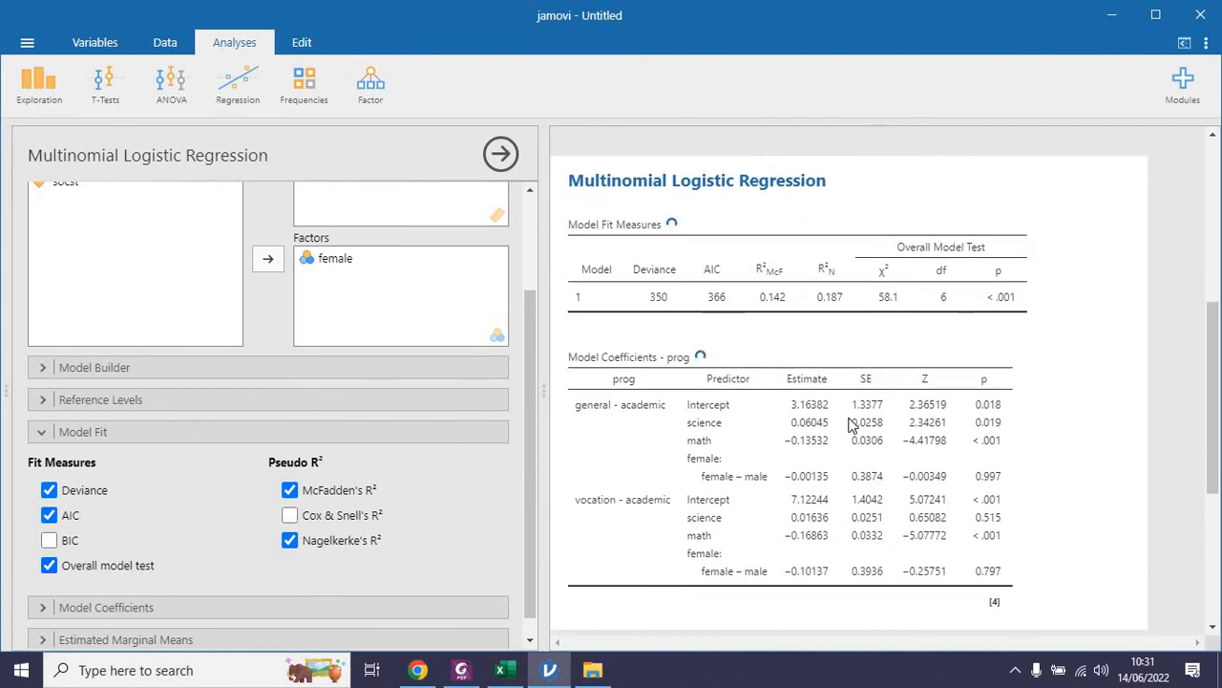
Step: Include the odds ratio in the multinomial regression's model coefficients output
click(355, 607)
scroll(533, 535, down, 3)
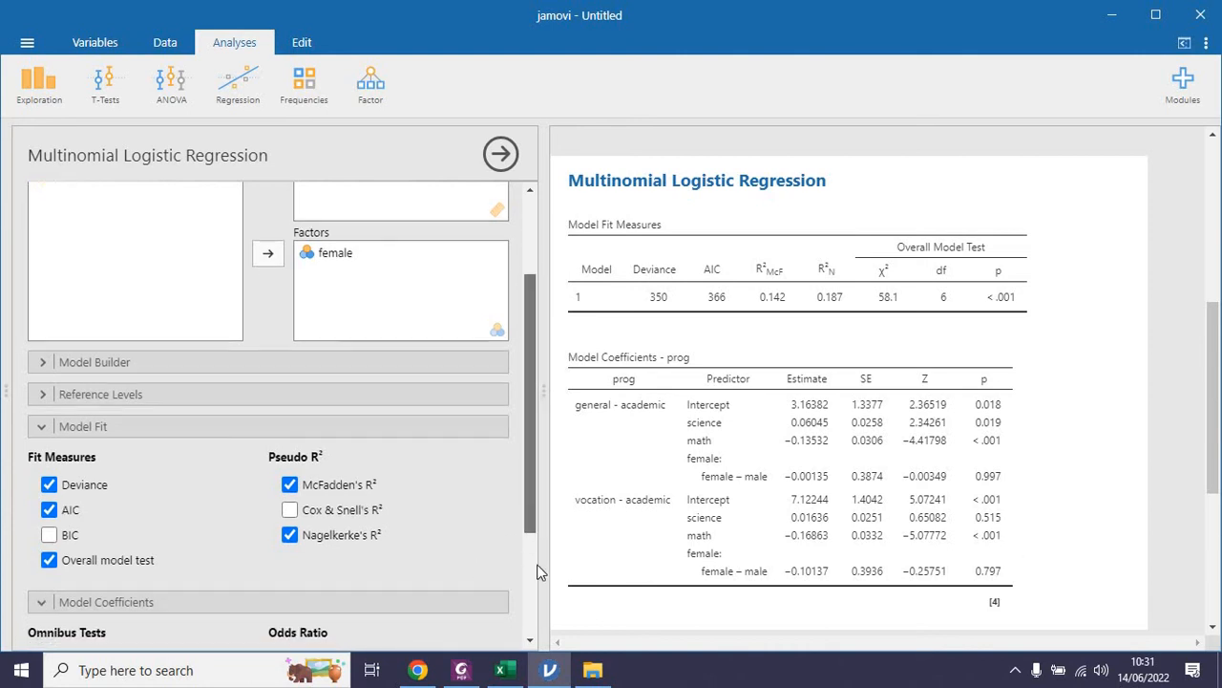
click(289, 481)
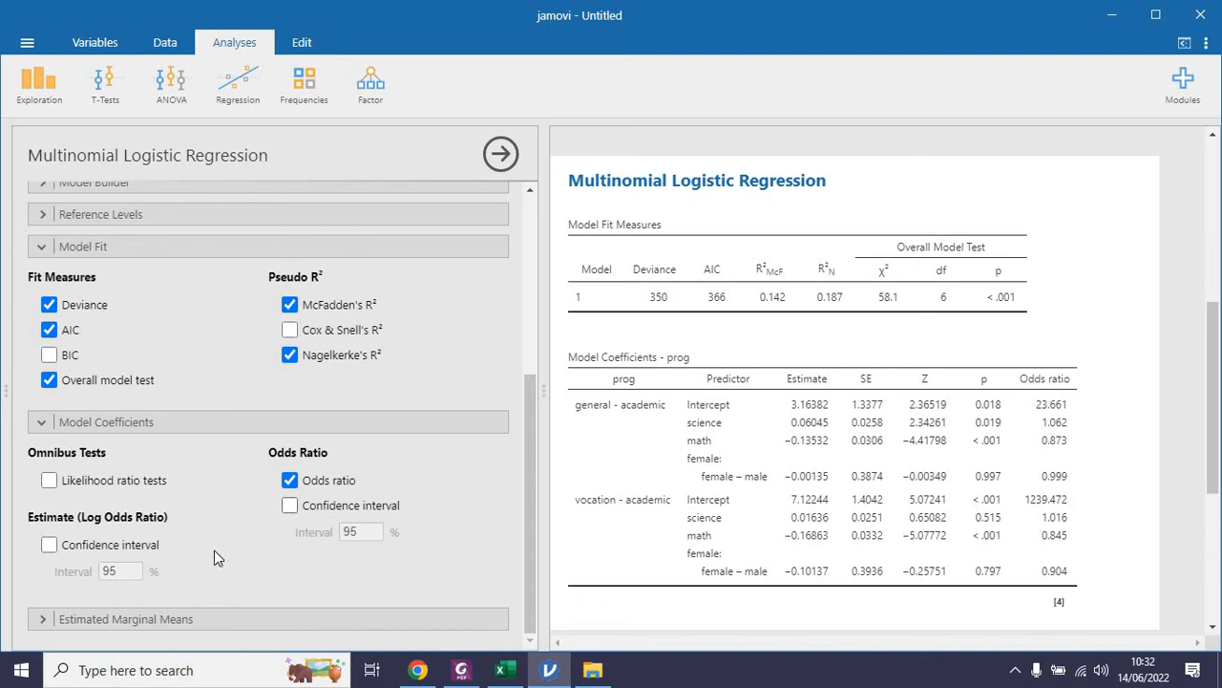
Step: Try to request estimated marginal means for female by adding a second marginal means term, and check the results output
click(156, 622)
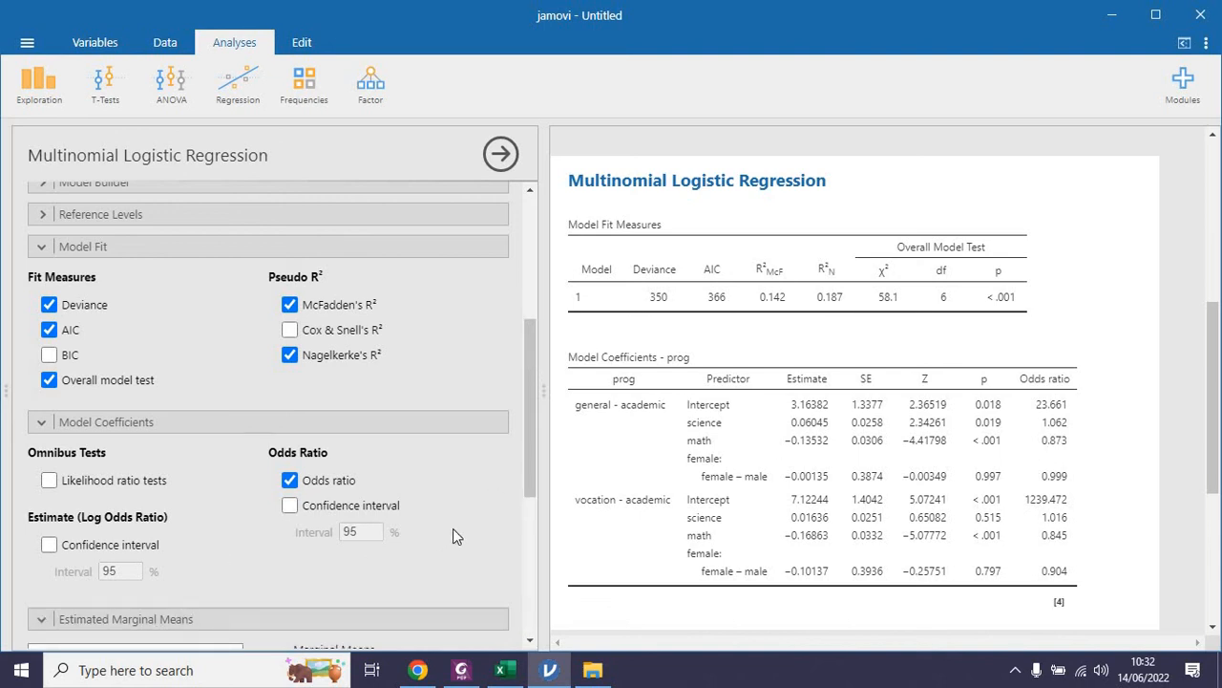
drag(527, 464, 550, 548)
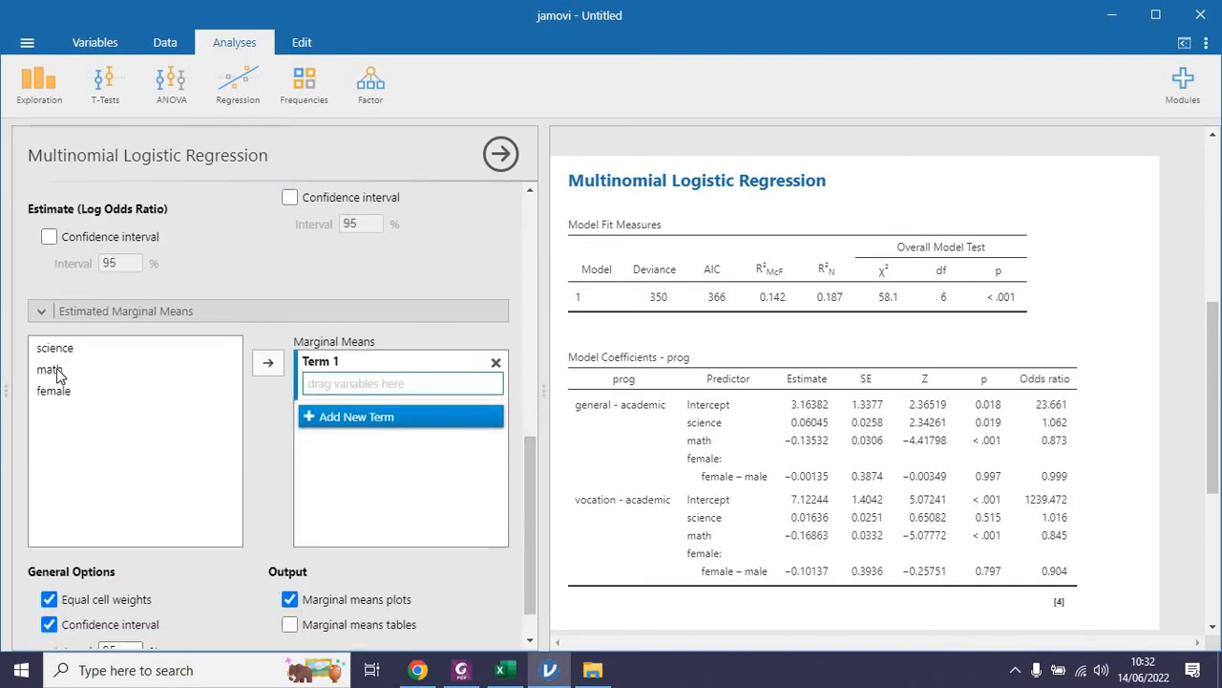
click(55, 371)
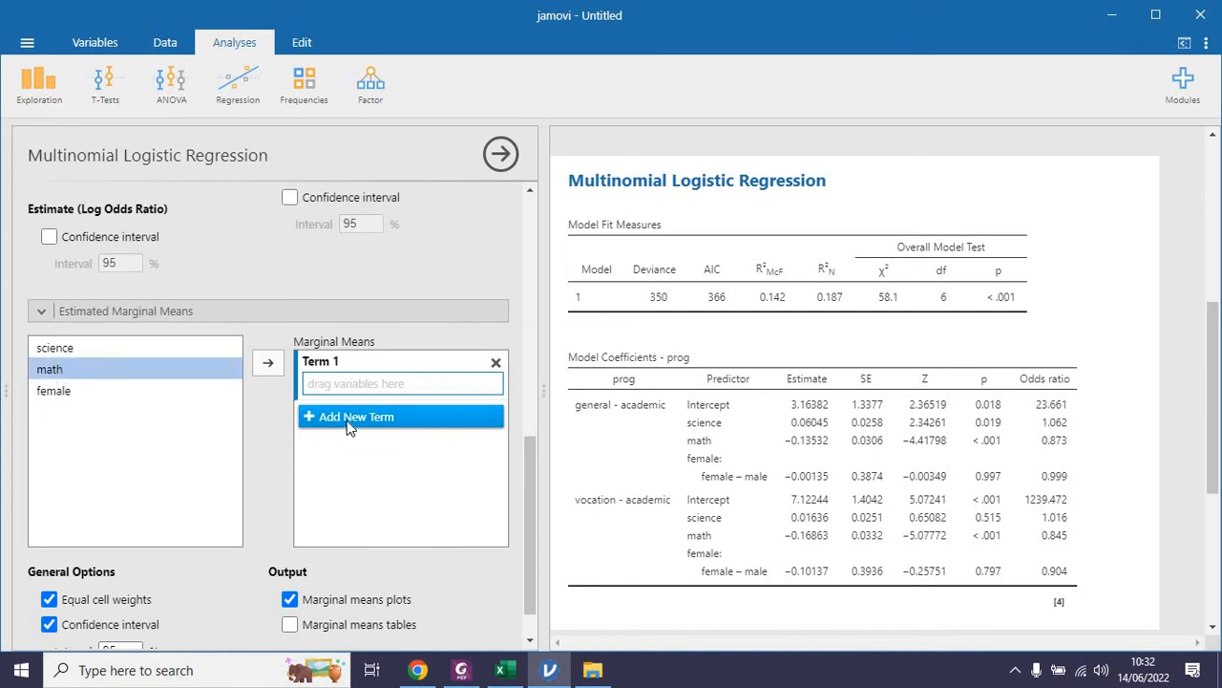
click(55, 391)
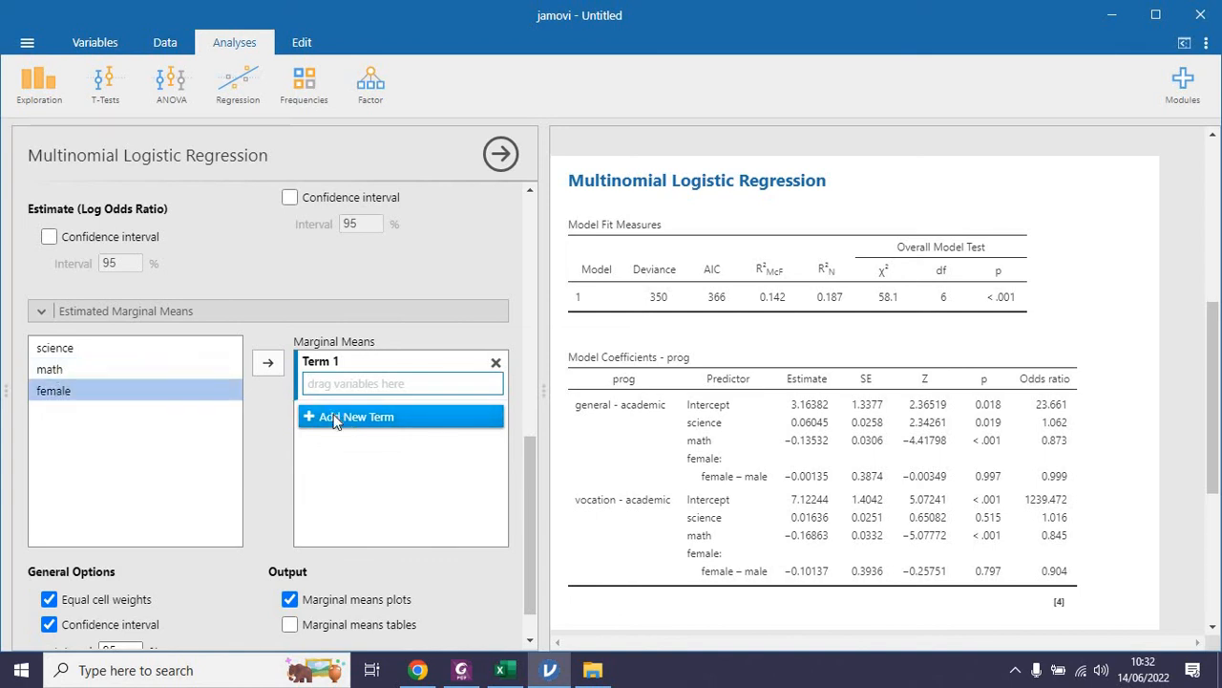
click(323, 416)
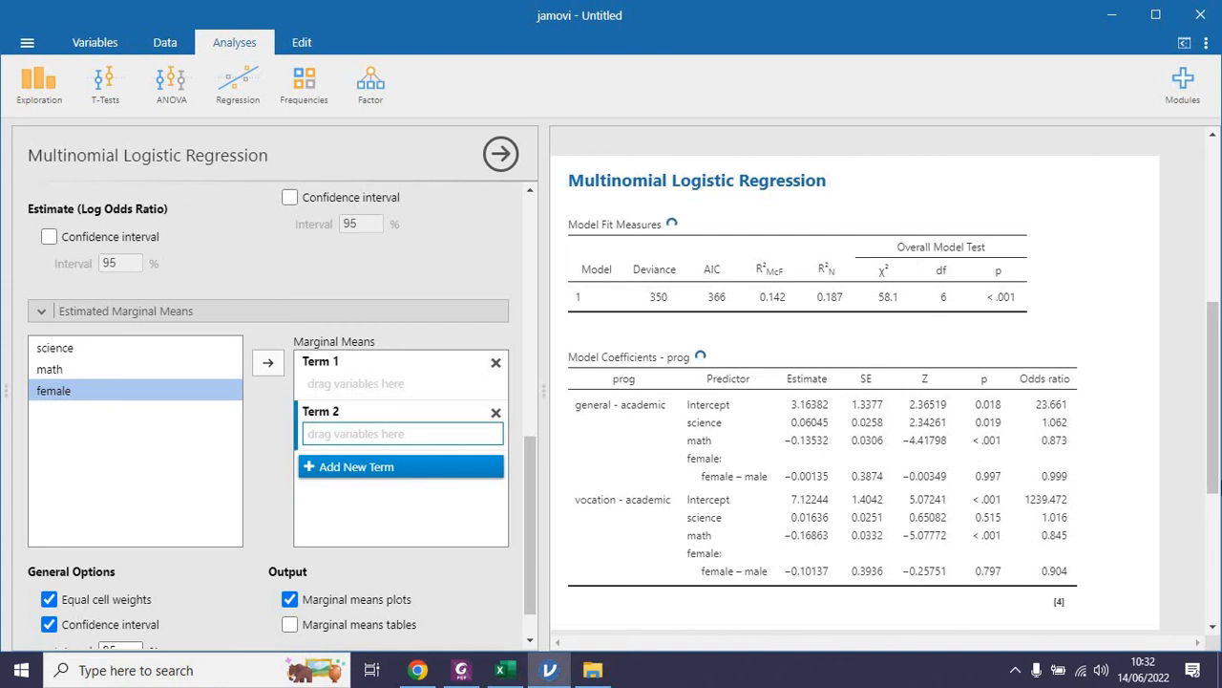
drag(1214, 461, 1220, 576)
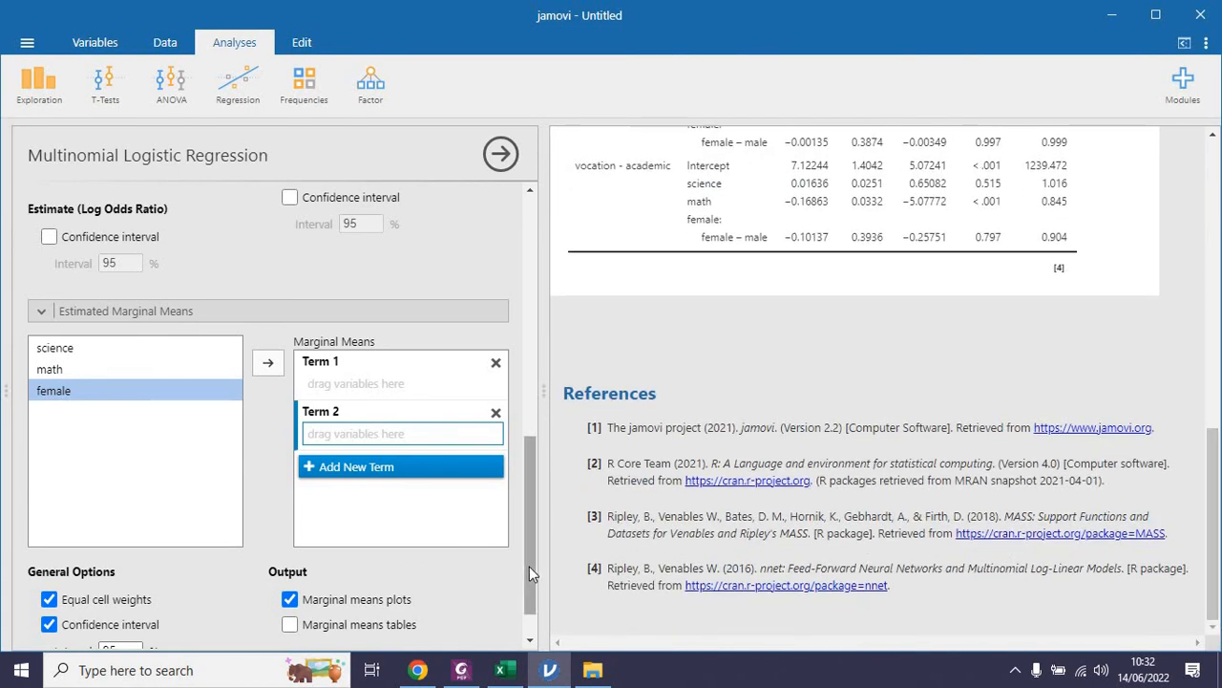
drag(529, 567, 529, 585)
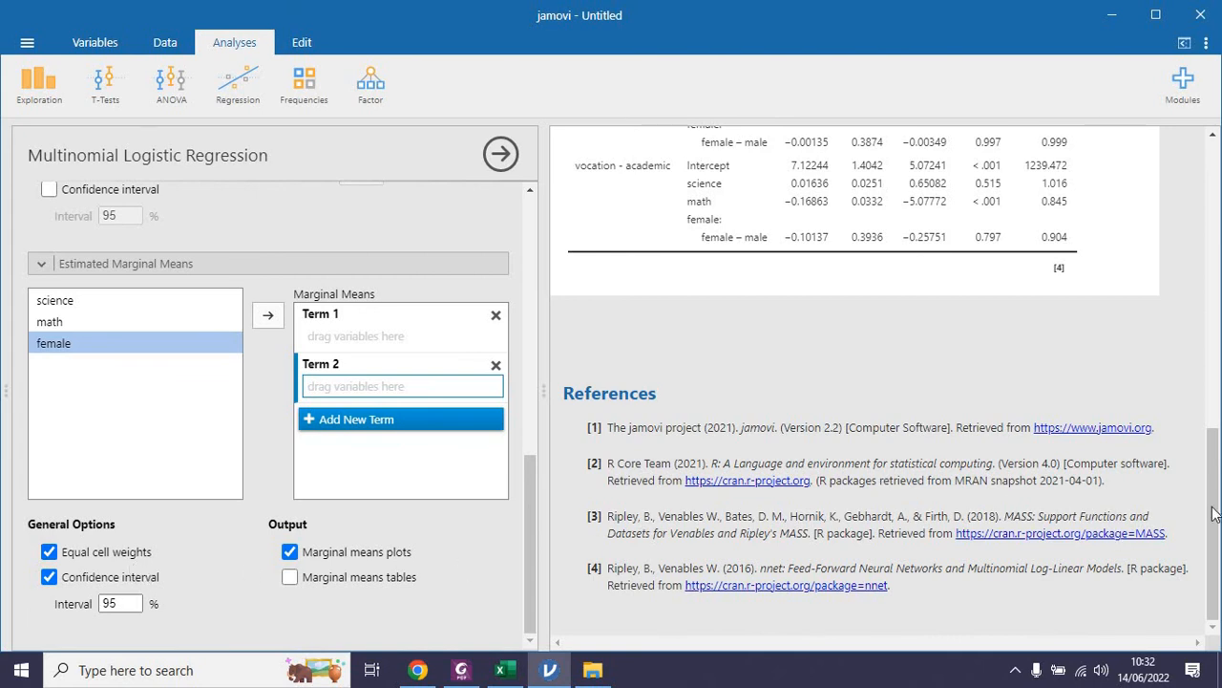
mouse_move(1213, 513)
mouse_down()
mouse_move(1205, 399)
mouse_move(1205, 516)
mouse_up()
drag(1213, 470, 1214, 389)
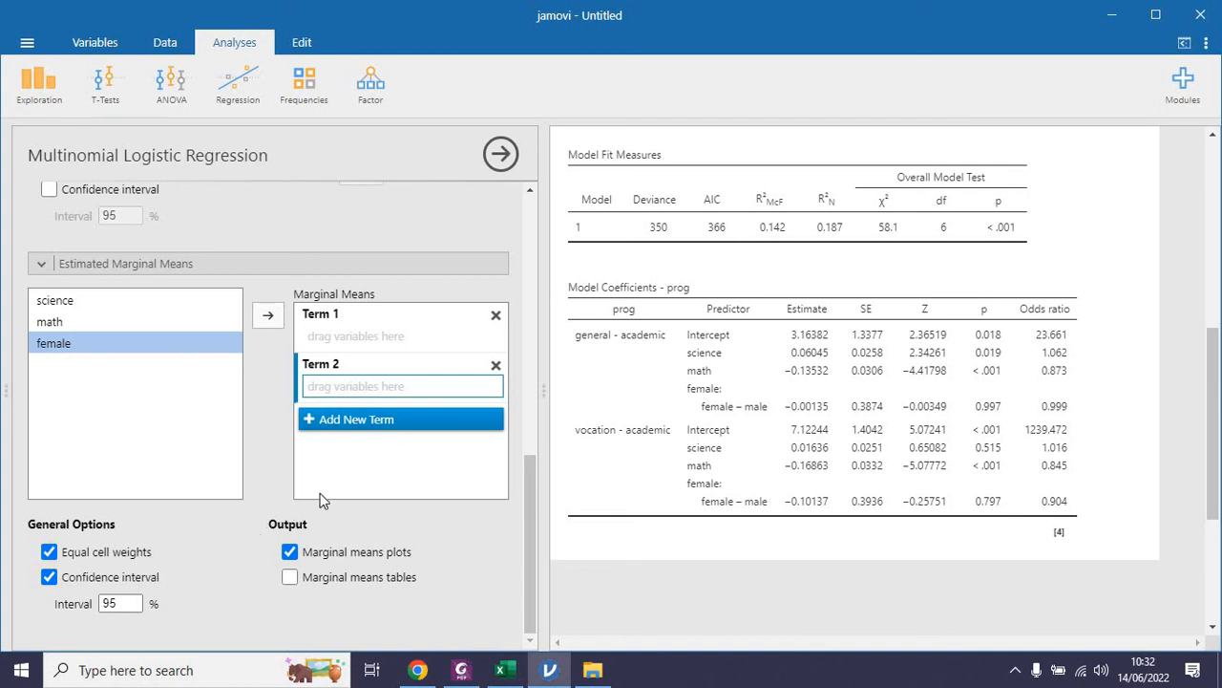
drag(532, 556, 533, 460)
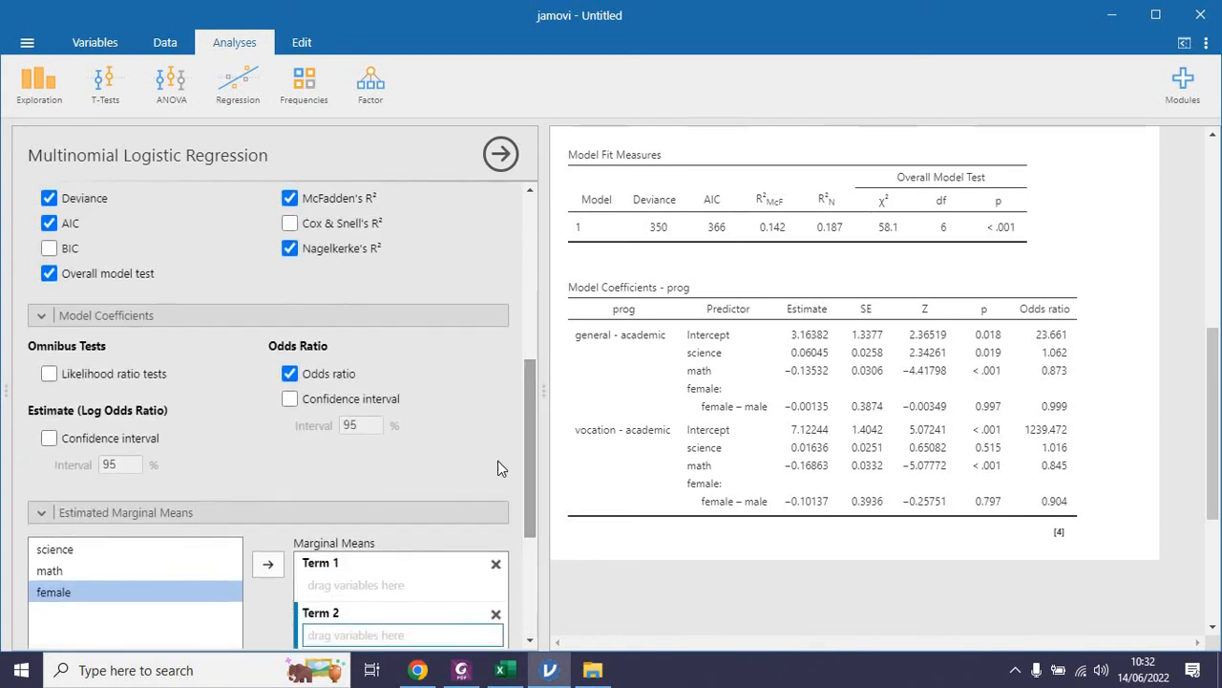
click(40, 513)
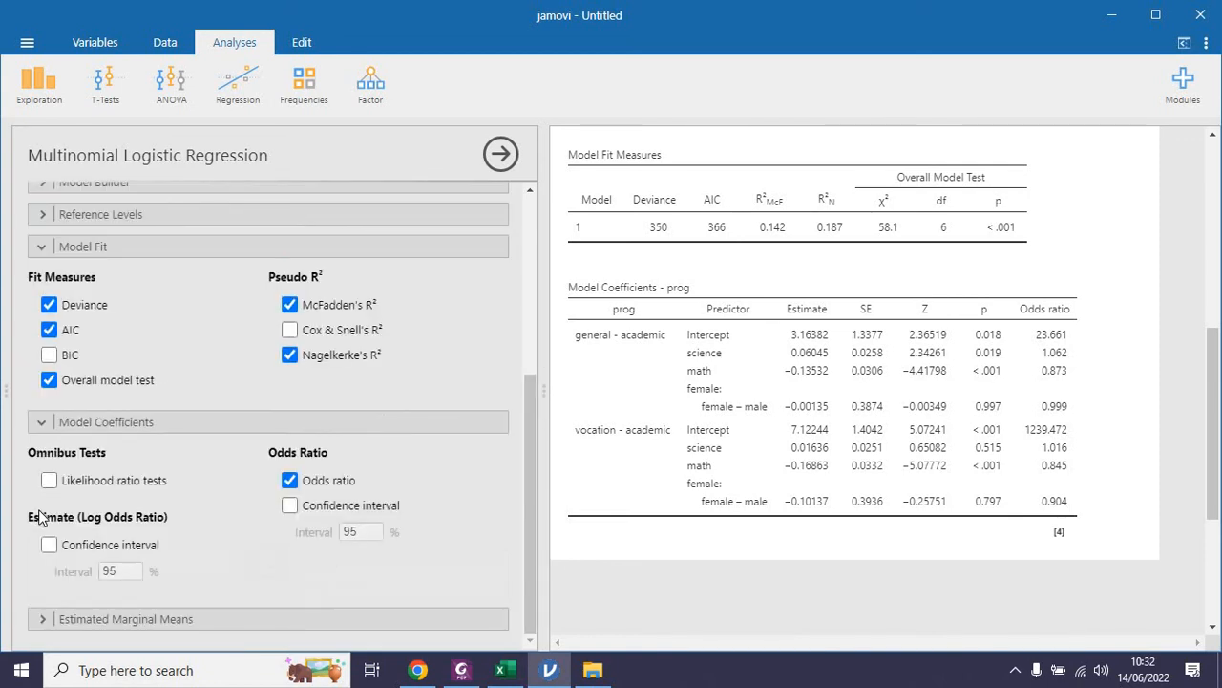
Step: Include the confidence interval for the log odds ratio estimates in the model coefficients and review the widened table
click(49, 545)
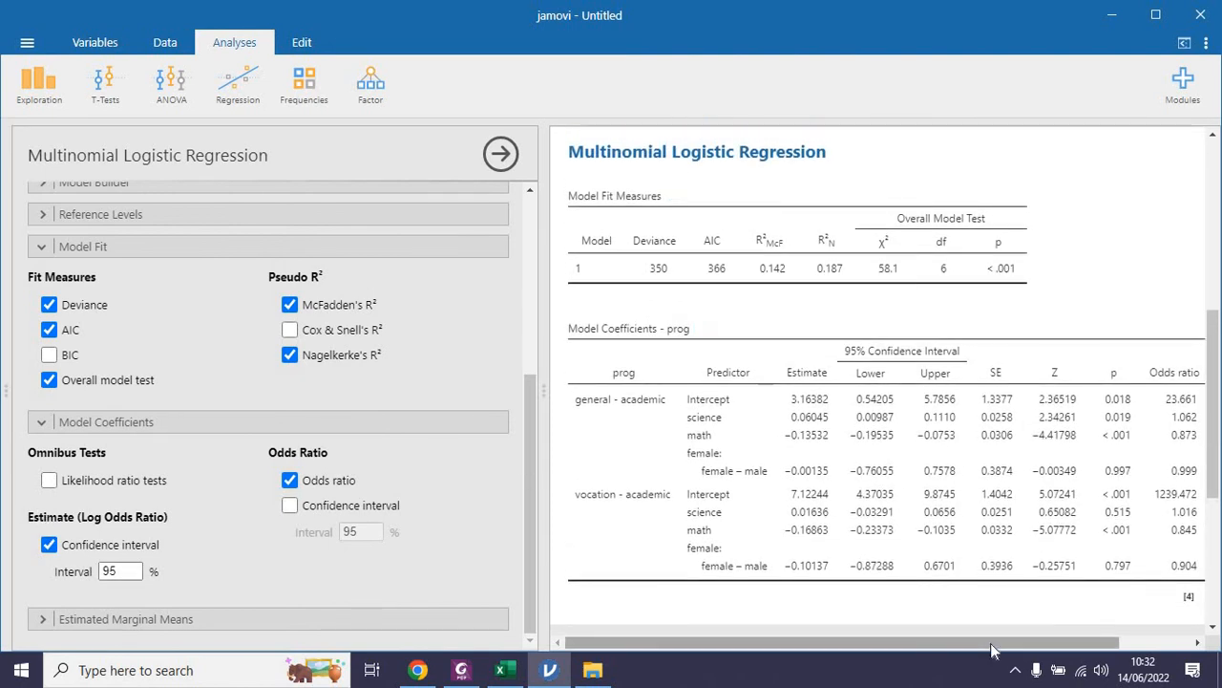
drag(993, 649, 1063, 650)
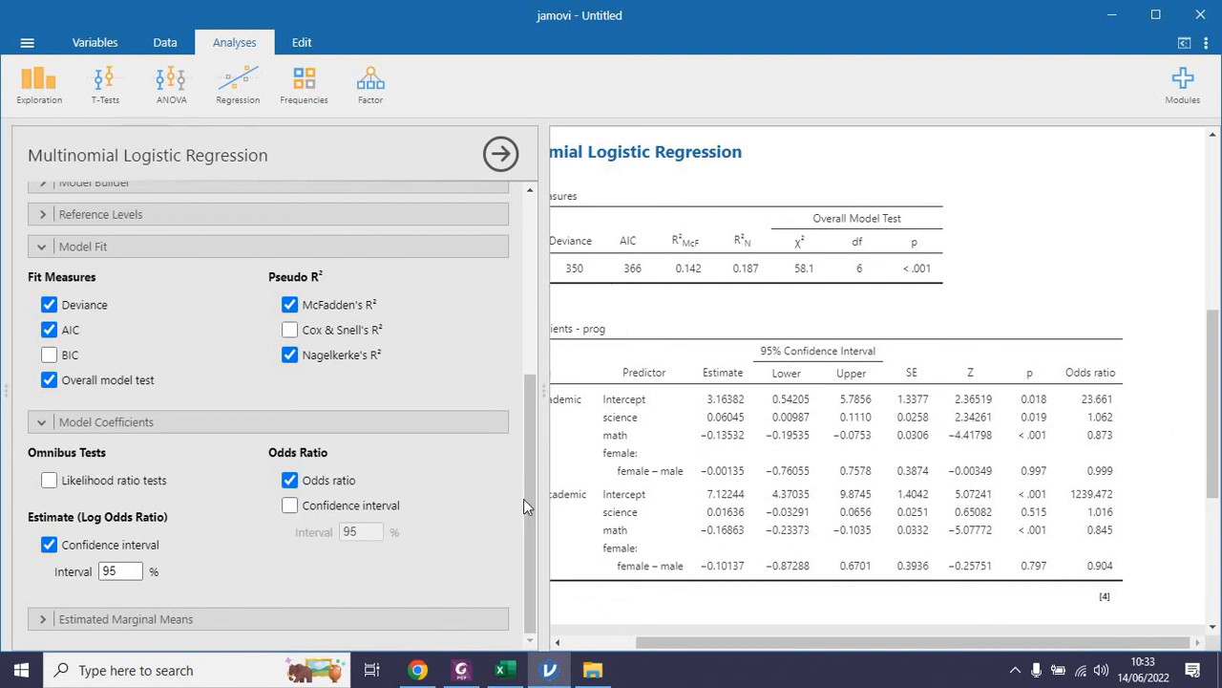
drag(523, 498, 531, 270)
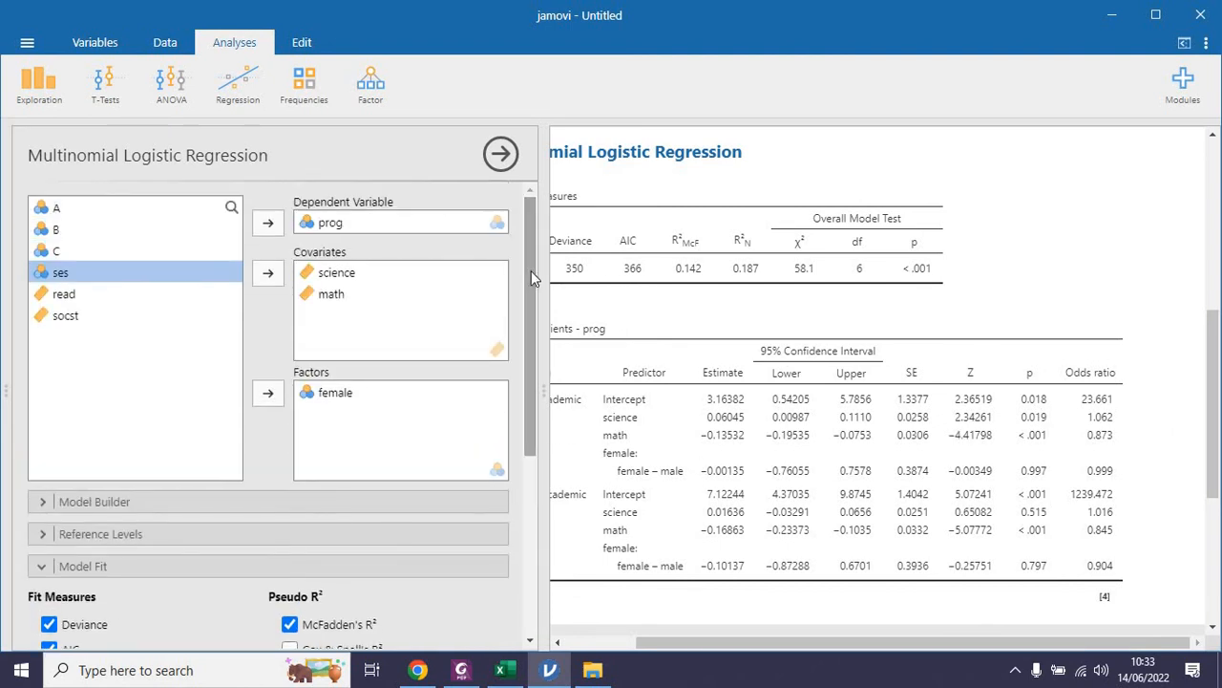